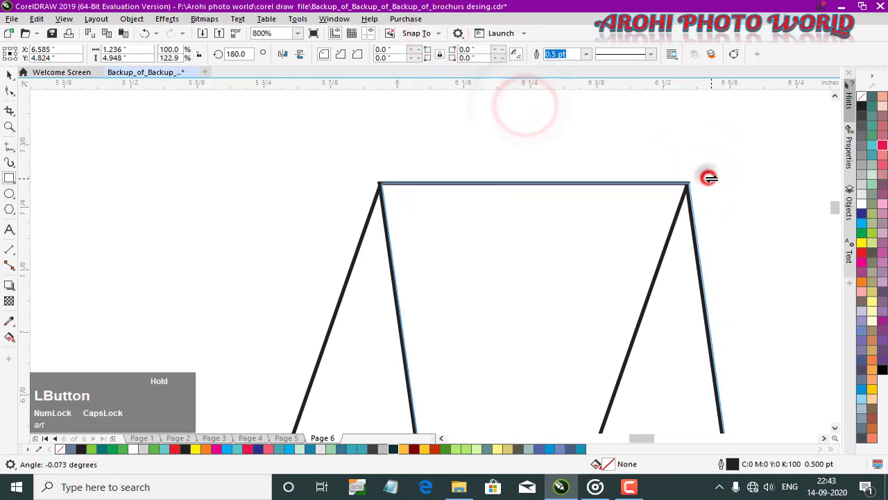
Skew the A's right leg to a steeper slant, shifting its foot inward
scroll(480, 257, "down", 5)
scroll(499, 350, "up", 1)
left_click_drag(473, 318, 464, 321)
scroll(463, 258, "up", 2)
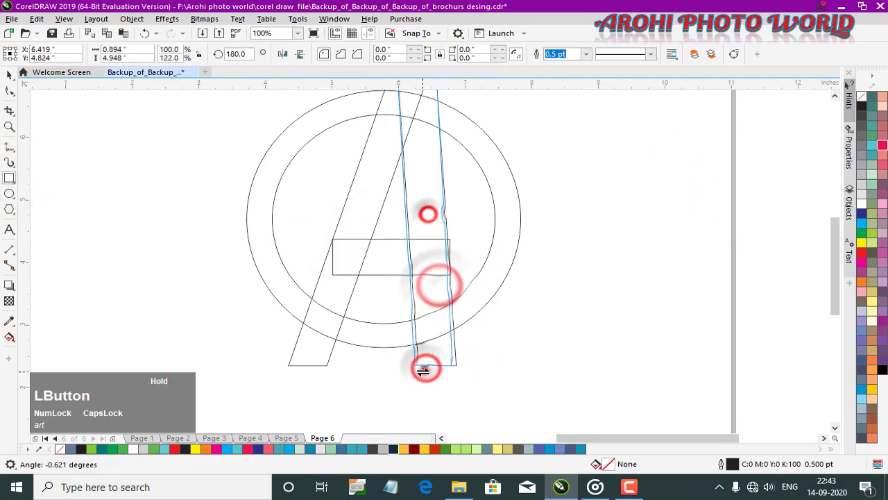
left_click_drag(423, 370, 416, 367)
Reshape the crossbar's left end so both corner nodes lie on the slanted outer edge of the left leg
left_click(385, 262)
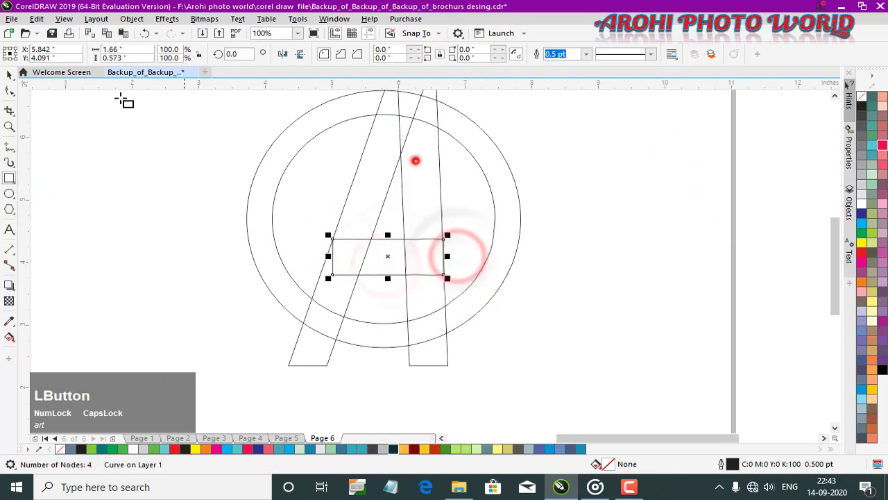
left_click(9, 91)
left_click(332, 276)
scroll(448, 262, "up", 1)
Place a horizontal guideline through the crossbar's centre and add a node on the crossbar's right edge at the guideline
left_click(10, 74)
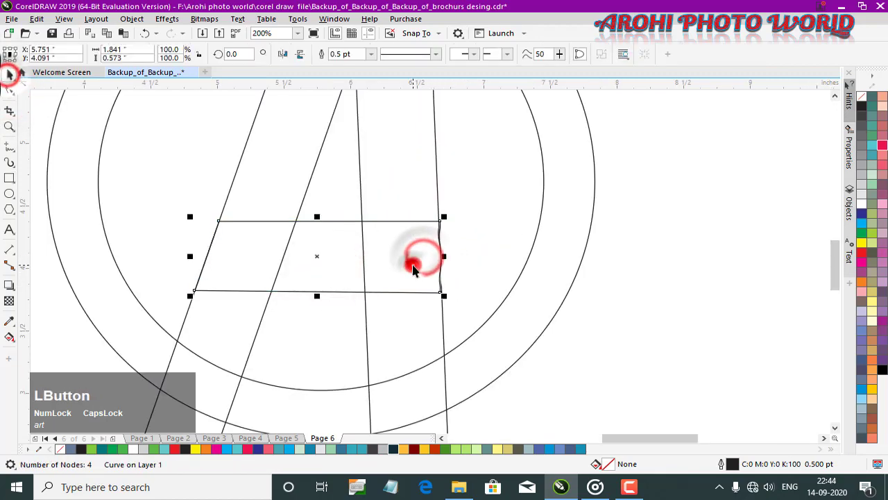
left_click_drag(462, 82, 413, 256)
left_click(431, 234)
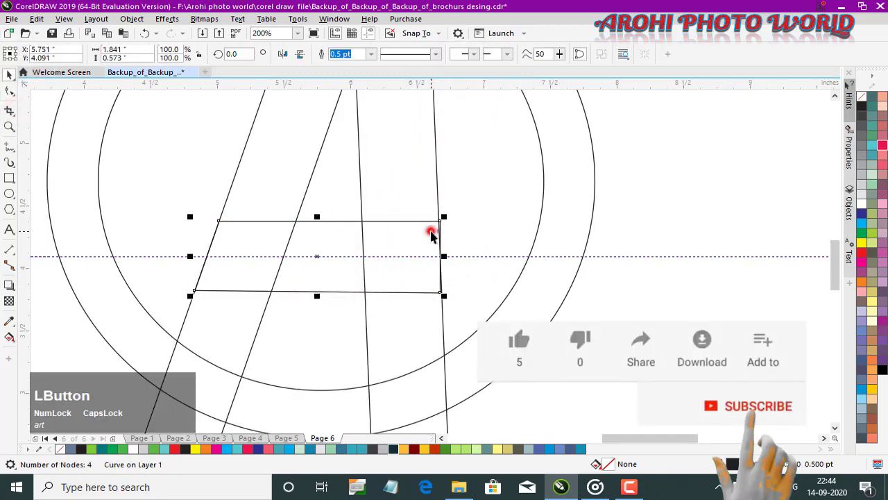
left_click(10, 91)
double_click(440, 255)
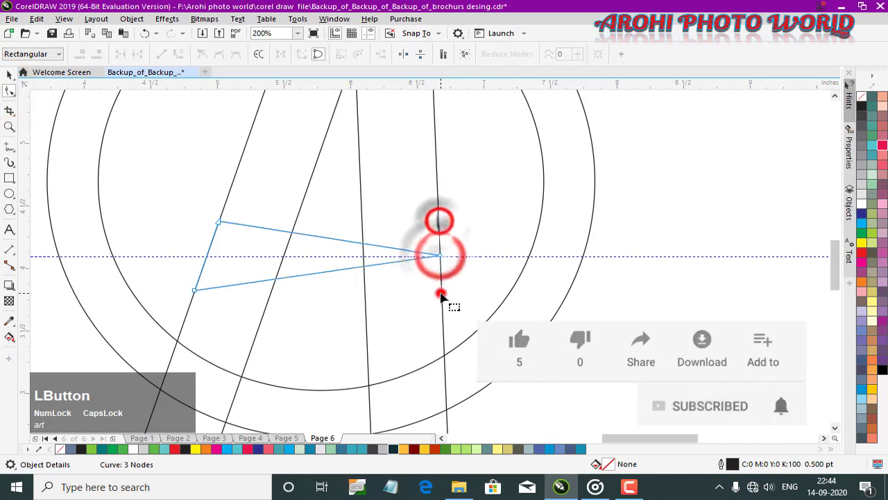
Undo the removal of the crossbar's two right corner nodes
key("ctrl+z")
key("ctrl+z")
left_click(464, 283)
Draw a straight diagonal line about 0.776 by 0.447 in across the right leg, sloping down to the crossbar's right end
left_click(10, 149)
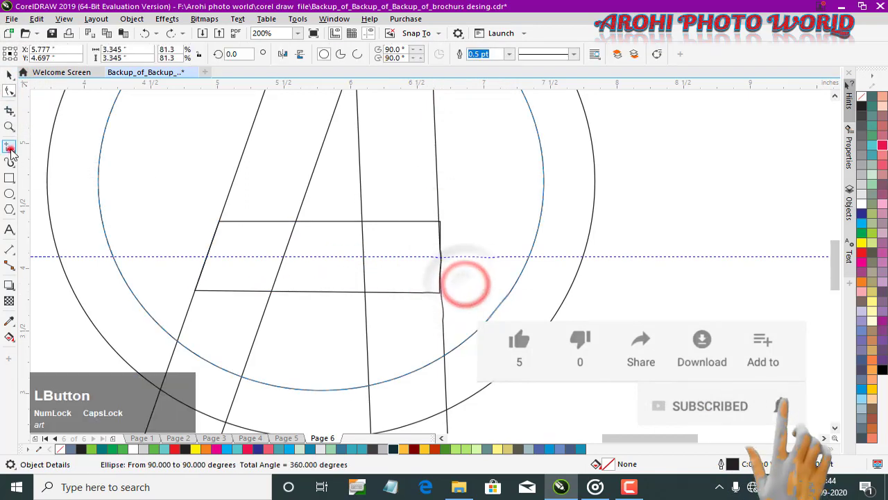
left_click(440, 255)
left_click(333, 198)
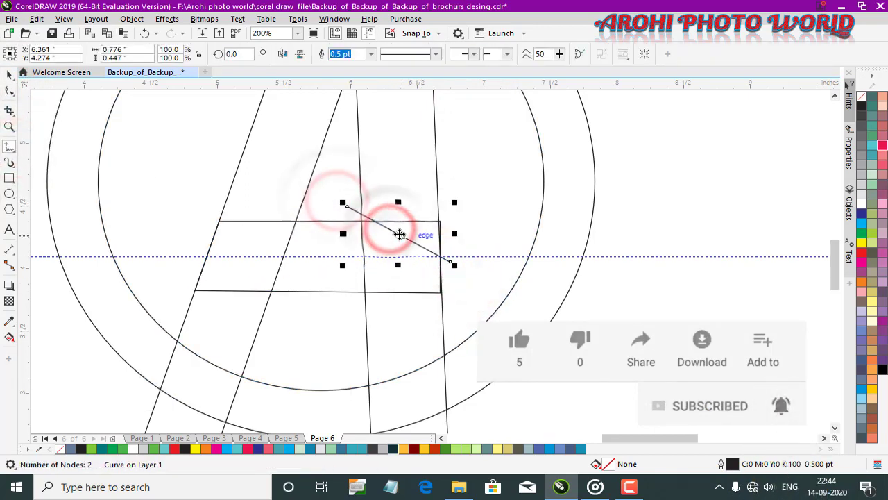
Duplicate the diagonal line below the guideline and mirror the copy vertically to form an arrowhead
right_click(399, 233)
left_click(462, 200)
right_click(699, 226)
left_click(738, 307)
left_click_drag(399, 234, 400, 295)
left_click(299, 53)
Duplicate both arrowhead lines slightly outward to make a parallel outer pair
left_click(406, 237)
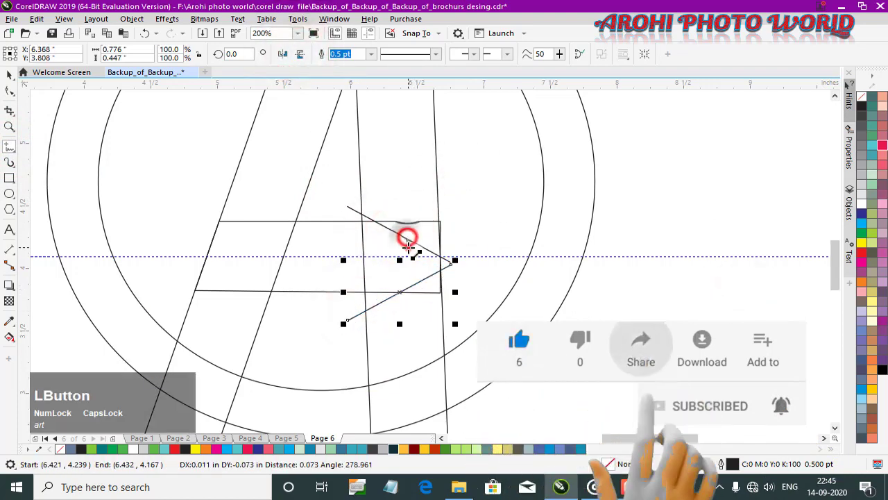
left_click(407, 246)
left_click(10, 74)
left_click_drag(404, 235, 398, 234)
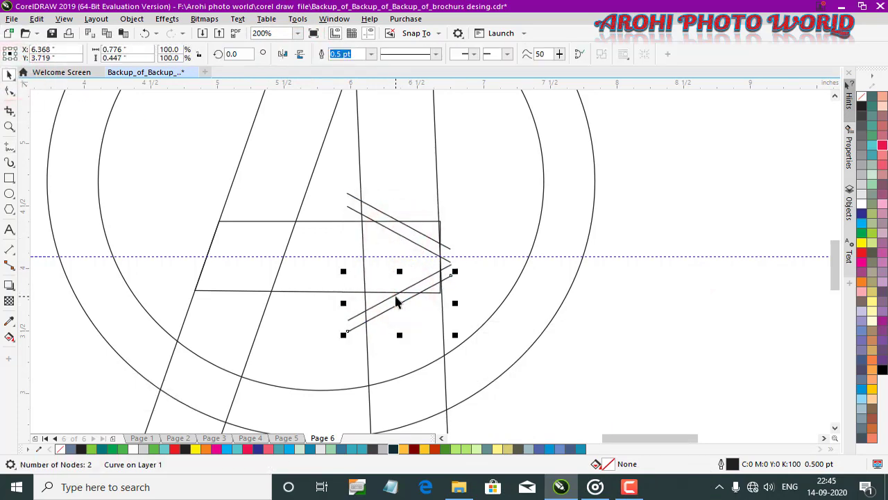
Draw two short slanted lines about 0.221 by 0.823 in across the ring, one on each side of the left leg's lower part
scroll(397, 300, "down", 2)
scroll(314, 346, "up", 1)
left_click(313, 342)
left_click(10, 144)
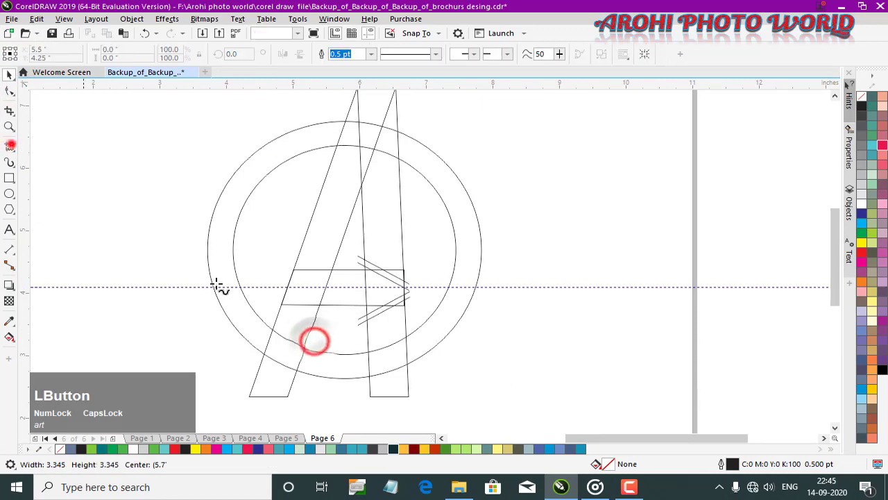
left_click(307, 391)
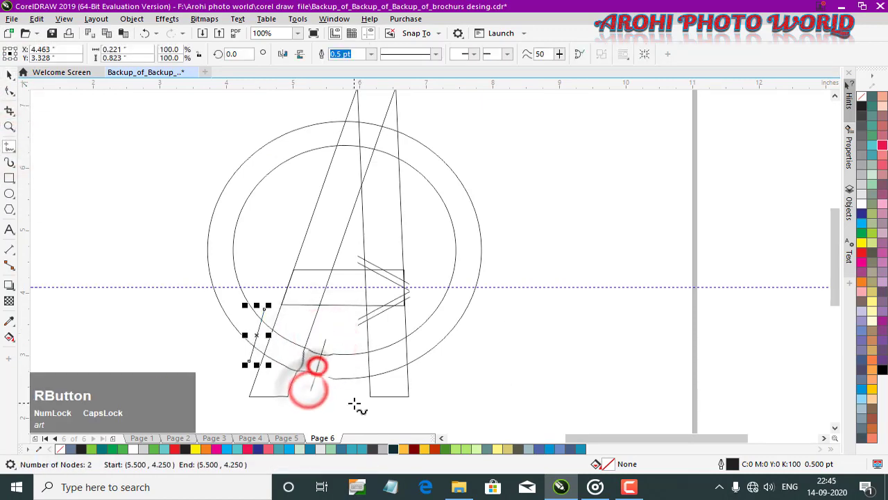
Remove the horizontal guideline from the page
scroll(339, 387, "down", 1)
left_click(9, 75)
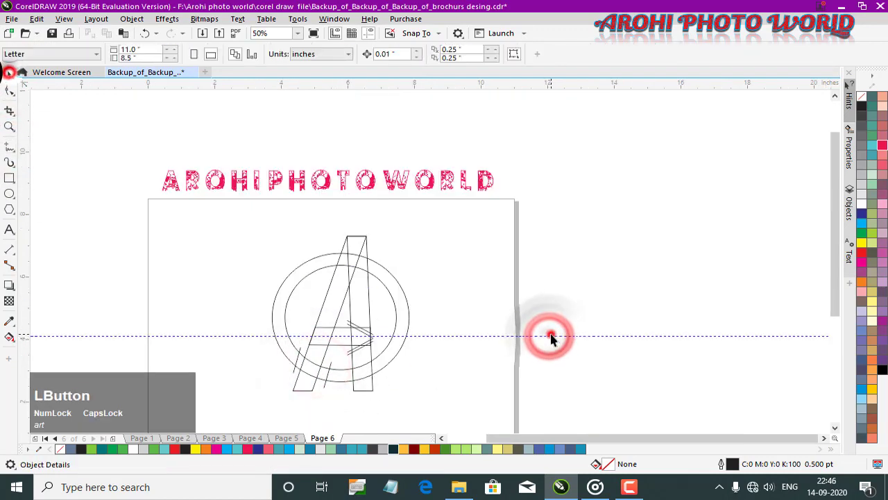
left_click_drag(550, 337, 629, 86)
scroll(340, 387, "up", 1)
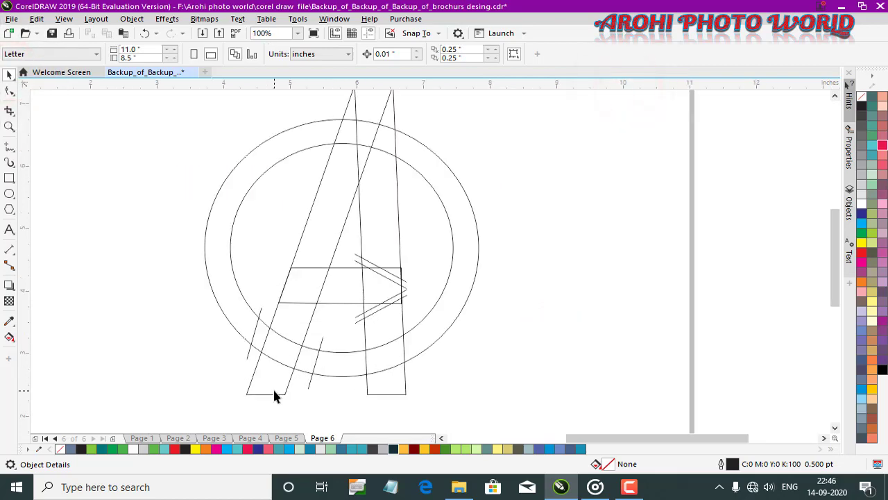
Try to fill the crossbar's arrow-shaped regions with the Smart Fill tool
left_click(10, 337)
scroll(380, 288, "up", 2)
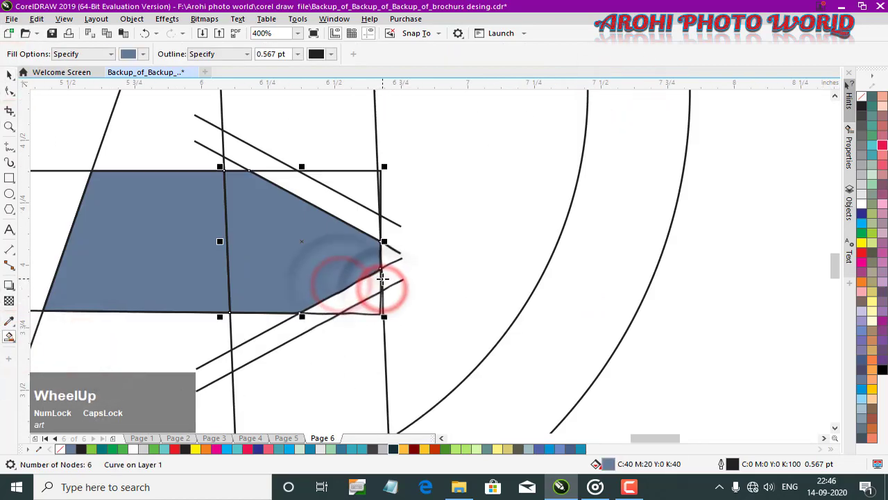
key("ctrl+z")
key("ctrl+z")
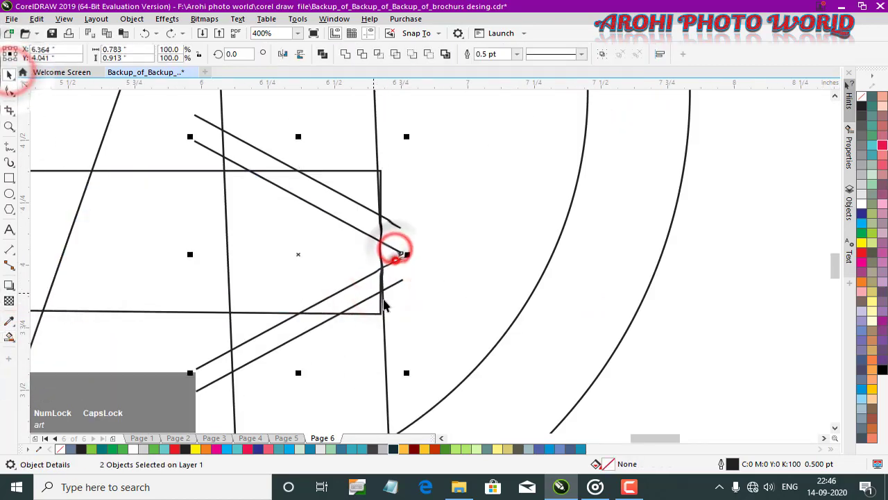
Move the end nodes of the two inner arrowhead lines so the lines cross at the right leg's outer edge
left_click(433, 260)
scroll(402, 257, "up", 1)
left_click(386, 265)
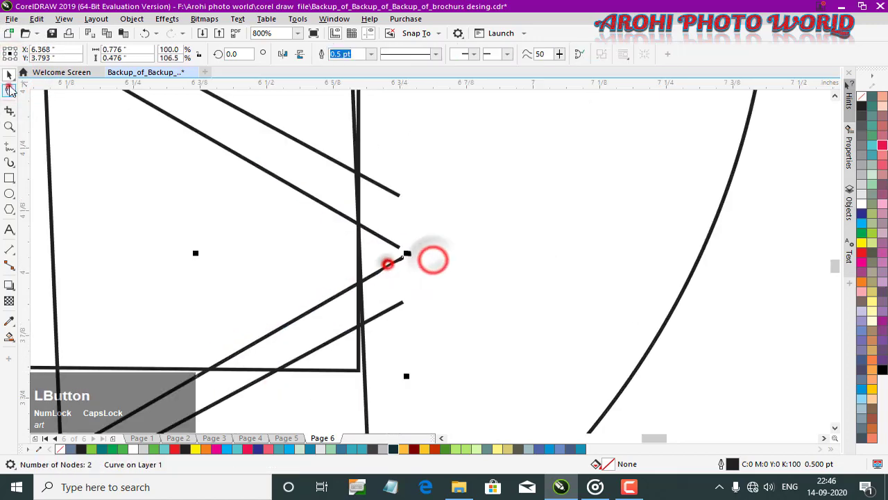
left_click(10, 90)
left_click_drag(404, 257, 399, 246)
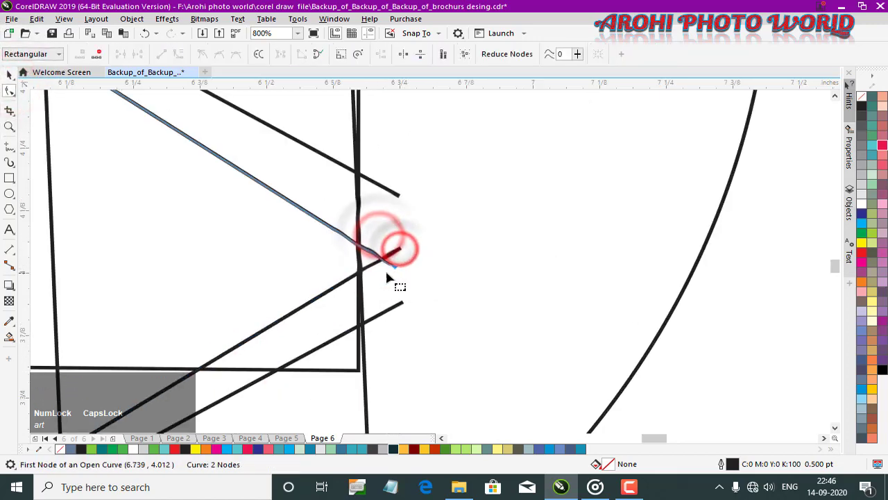
left_click(399, 250, "ctrl")
scroll(414, 240, "down", 2)
Place a horizontal guideline at about 4.094 in, through the tip of the inner arrowhead lines
left_click(259, 184)
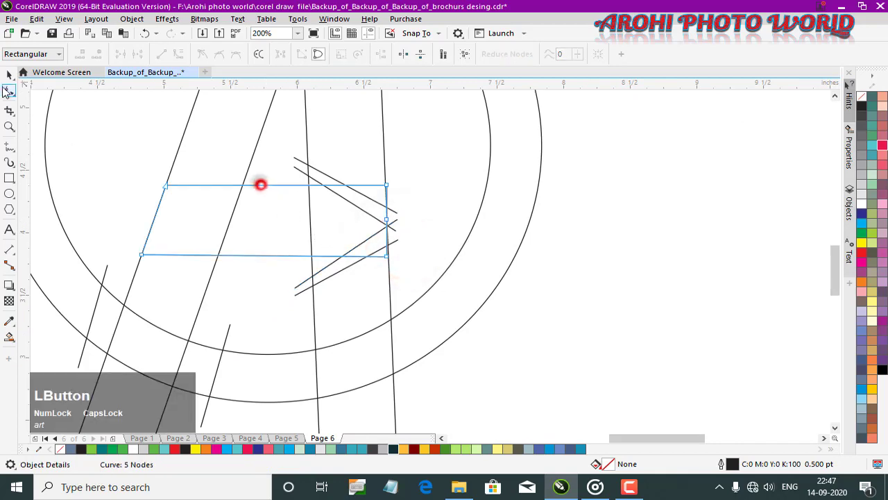
left_click(10, 74)
scroll(421, 162, "up", 1)
left_click_drag(443, 82, 370, 213)
Adjust the end node of the lower inner arrowhead line so it crosses the upper one on the guideline
scroll(374, 220, "up", 2)
left_click(379, 207)
left_click(10, 90)
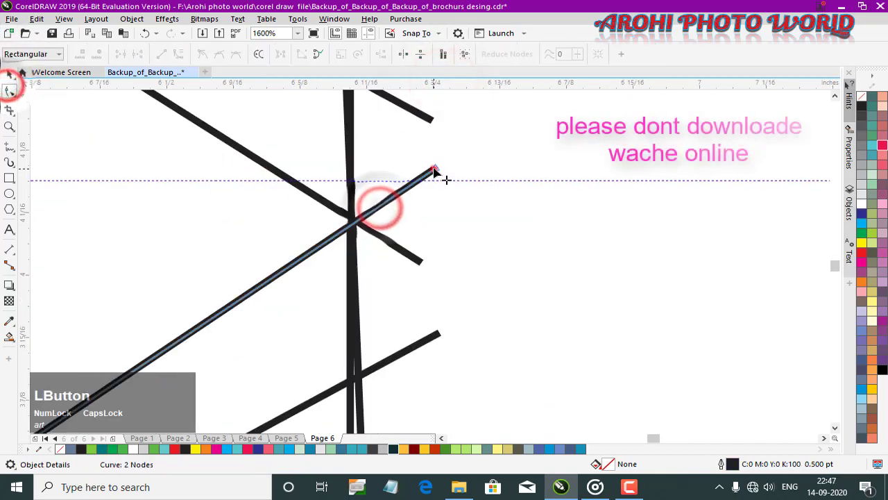
left_click_drag(434, 169, 421, 130)
Move the nodes of the two outer arrowhead lines so they meet in a point on the guideline, outside the right leg
scroll(426, 228, "down", 2)
left_click_drag(424, 222, 426, 252)
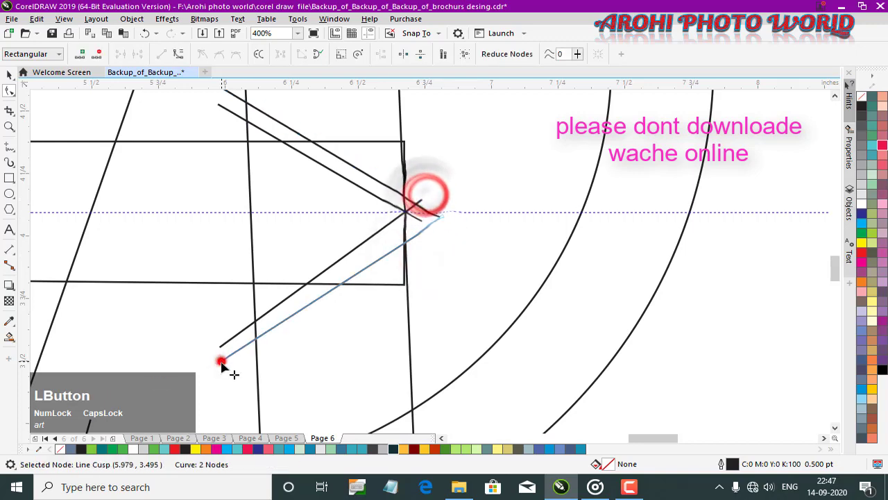
scroll(275, 162, "down", 1)
left_click(247, 127)
left_click(248, 123)
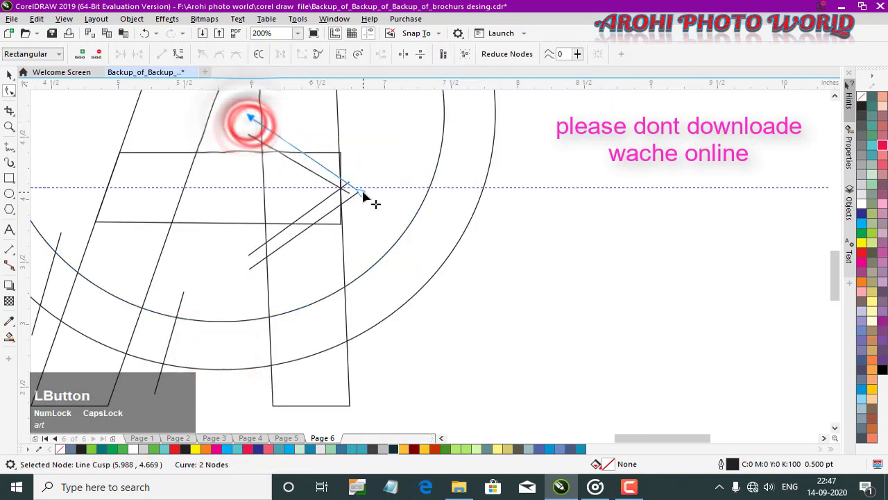
scroll(362, 193, "up", 1)
left_click_drag(362, 194, 362, 182)
left_click(9, 74)
scroll(407, 215, "down", 1)
left_click(578, 222)
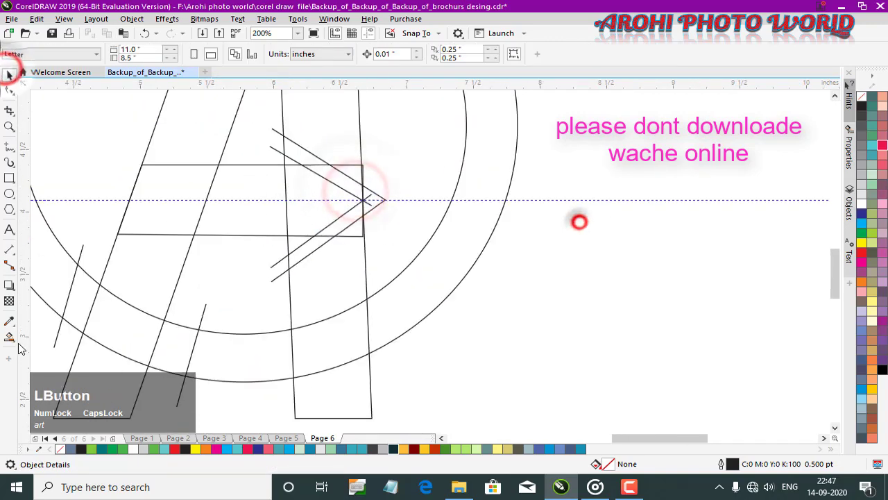
Fill the crossbar's sections up to the inner arrowhead lines with the Smart Fill tool
left_click(16, 340)
left_click(68, 346)
left_click(317, 209)
left_click(228, 198)
left_click(165, 202)
Smart-fill the regions of the A's peak and of its legs above the crossbar
scroll(281, 207, "down", 3)
scroll(232, 163, "up", 2)
left_click(234, 131)
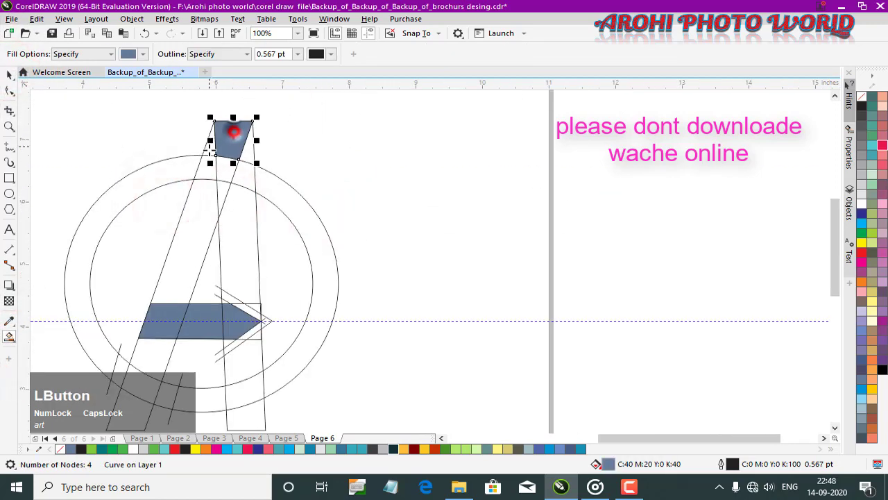
left_click(251, 143)
left_click(244, 174)
left_click(242, 233)
scroll(257, 327, "up", 2)
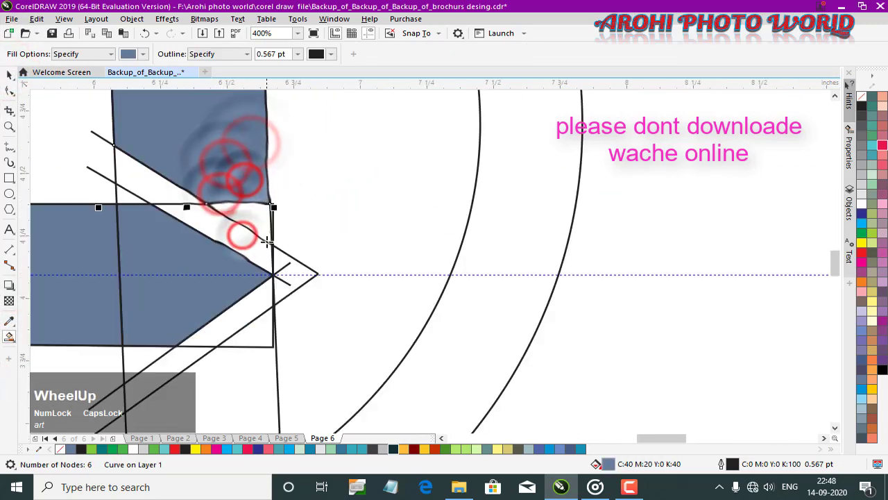
Smart-fill the two small triangles beside the arrowhead and the right leg's section below the crossbar
left_click(261, 222)
left_click(260, 331)
left_click(250, 400)
Smart-fill the ring's sections and the left leg's lower sections, leaving the gaps beside the left leg empty
scroll(177, 374, "down", 1)
scroll(228, 380, "down", 2)
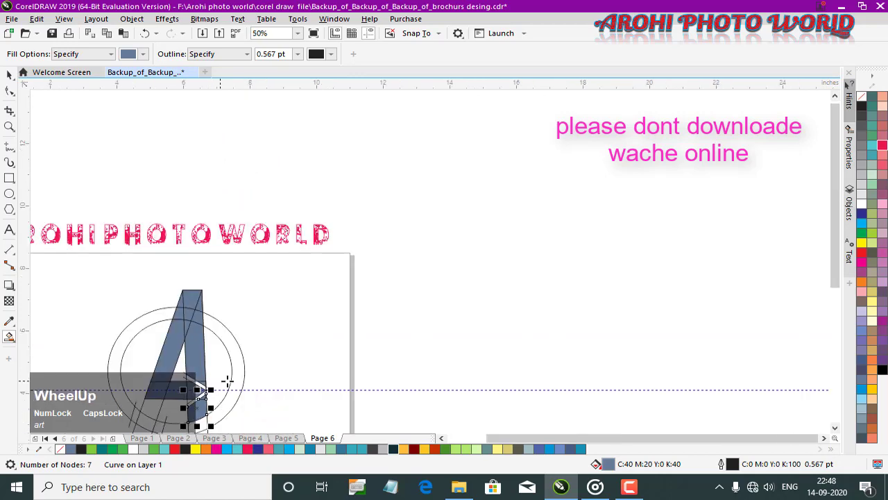
scroll(226, 381, "up", 2)
left_click(424, 248)
left_click(257, 330)
left_click(228, 393)
left_click(181, 294)
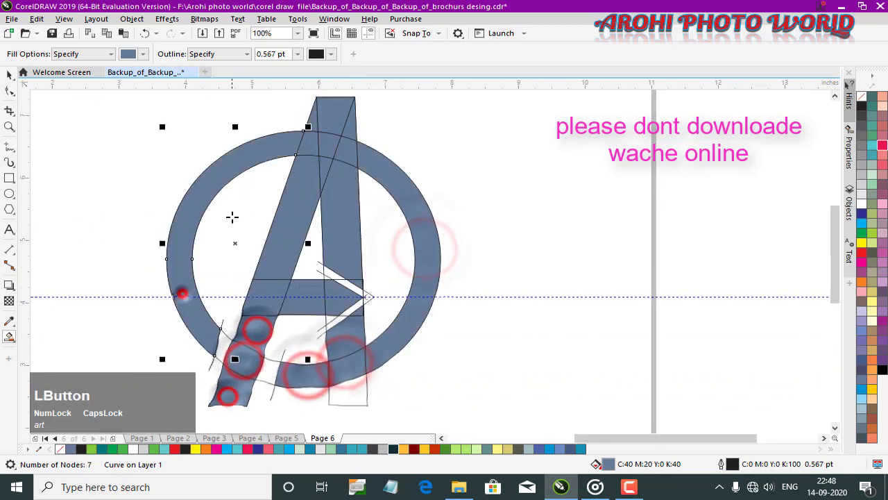
Select the filled pieces at the A's peak and weld them together
left_click(10, 75)
left_click(436, 102)
left_click(330, 142)
left_click(337, 112, "shift")
left_click(314, 119, "shift")
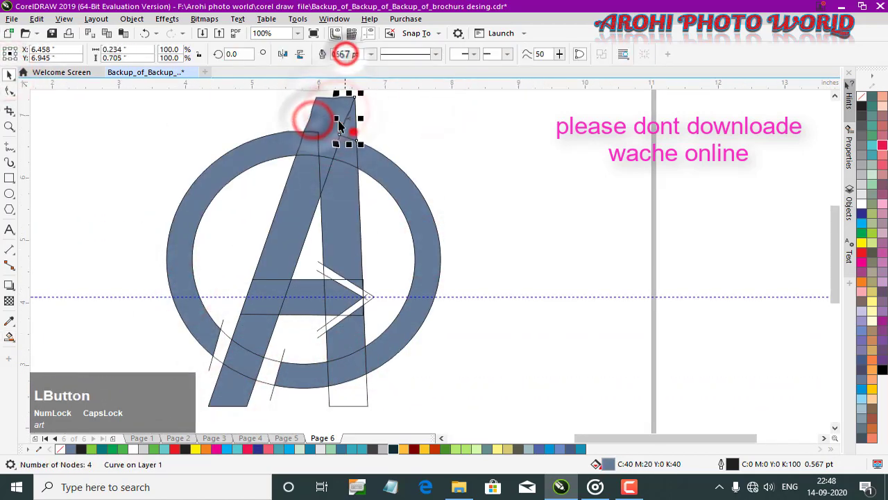
left_click(331, 115, "shift")
left_click(345, 53)
Weld the upper leg sections to the A's peak and fill the combined shape red (C:0 M:100 Y:100 K:0)
left_click(436, 125)
left_click(351, 147)
left_click(322, 139, "shift")
left_click(345, 55)
left_click(307, 145)
left_click(333, 145, "shift")
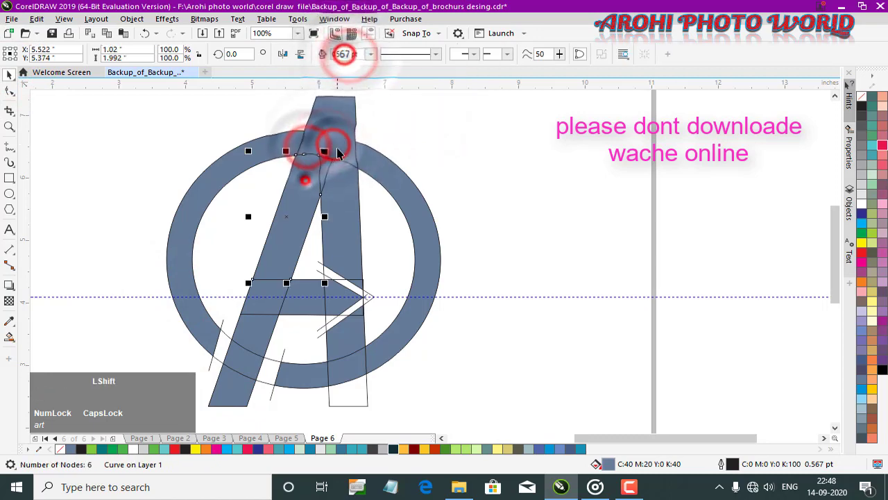
left_click(345, 54)
left_click(861, 252)
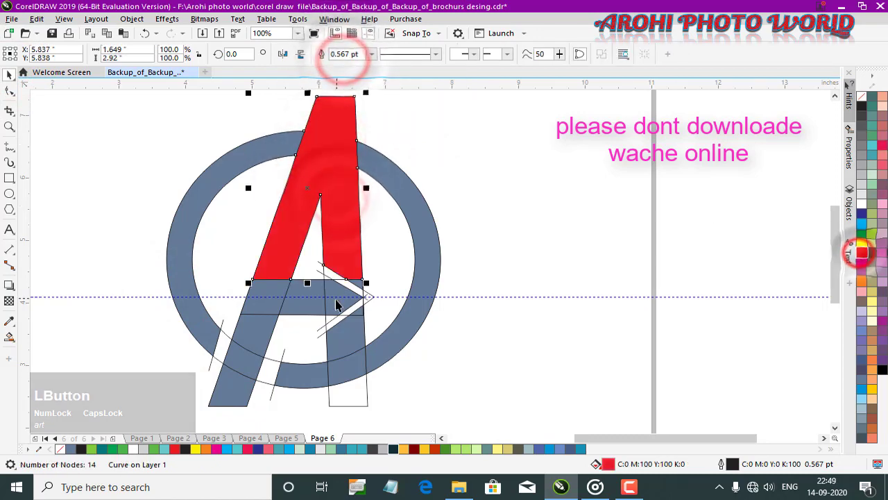
left_click(336, 299)
left_click_drag(226, 295, 362, 212)
key("ctrl+z")
Delete the horizontal guideline running through the crossbar
left_click(496, 299)
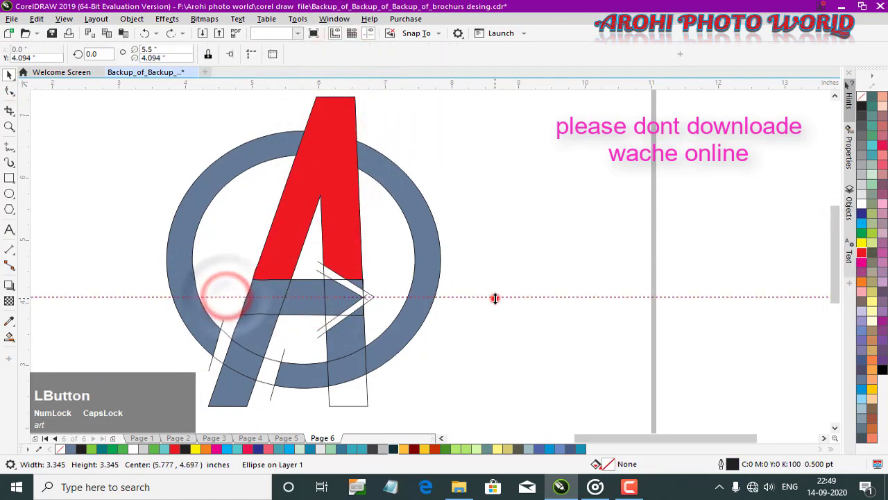
key("Delete")
left_click(559, 224)
Weld the crossbar's middle section to its arrow tip
left_click(301, 296)
left_click(349, 299, "shift")
left_click(348, 55)
left_click(499, 252)
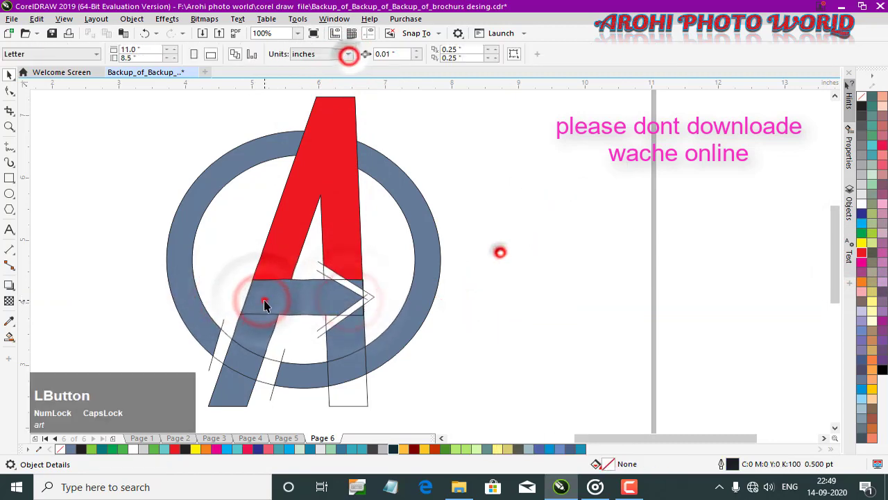
Weld the left leg's lower pieces and the crossbar to the upper A and fill the shape red (C:0 M:100 Y:100 K:0)
left_click(265, 301)
left_click(252, 337, "shift")
left_click(243, 360, "shift")
left_click(235, 389, "shift")
left_click(347, 55)
left_click(474, 277)
left_click(861, 252)
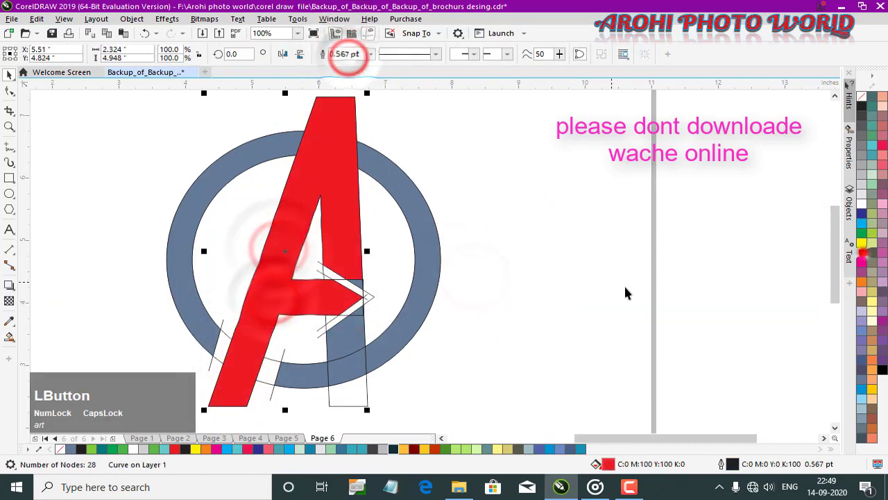
Weld the small triangle above the arrowhead gap to the red right leg
left_click(479, 339)
scroll(364, 303, "up", 1)
left_click(360, 259)
left_click(340, 212, "shift")
left_click(347, 55)
Weld the small triangle below the arrowhead gap to the right leg's lower section
left_click(353, 364)
left_click(359, 316, "shift")
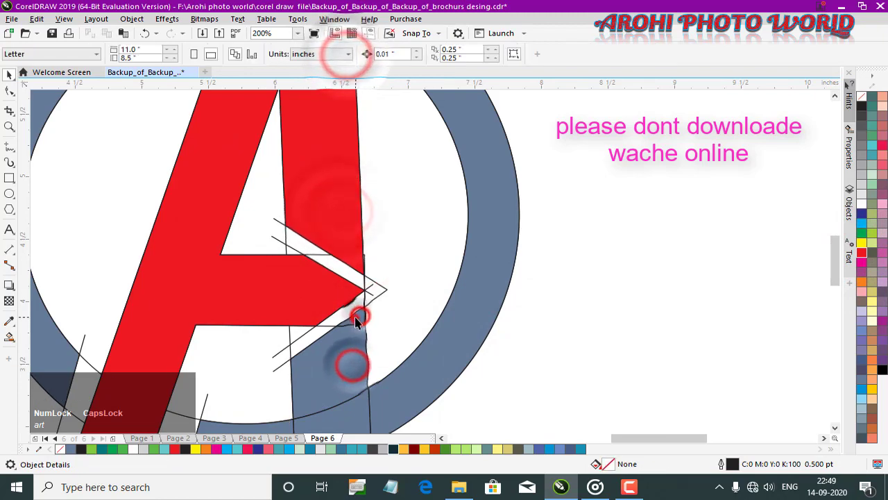
left_click(344, 55)
Weld the ring's right and left sections into one shape and fill it black
scroll(462, 331, "down", 1)
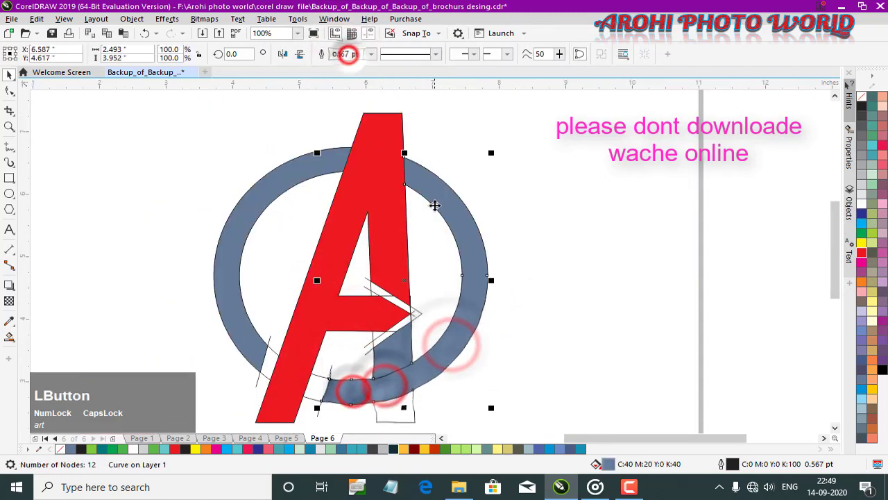
left_click(495, 182)
left_click(444, 192)
left_click(270, 175, "shift")
left_click(347, 55)
left_click(861, 105)
Weld the remaining blue-grey lower piece of the right leg to the red A
left_click(402, 355)
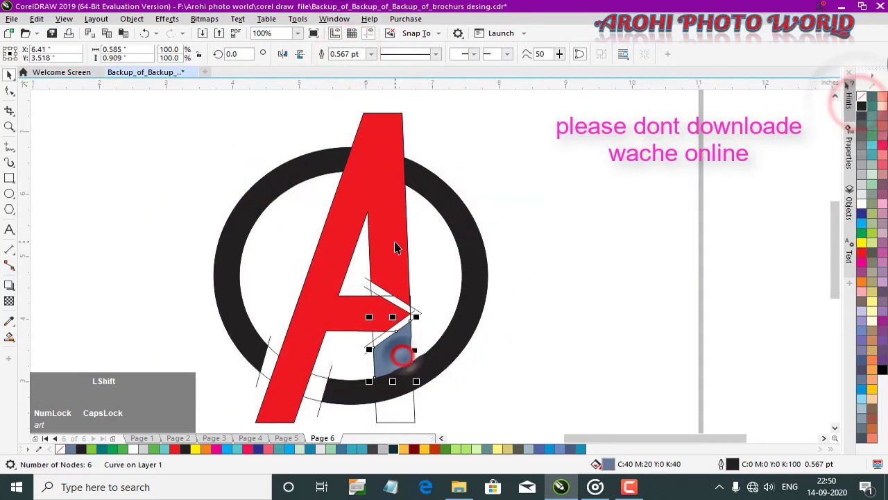
left_click(346, 55)
left_click(556, 208)
scroll(405, 389, "down", 1)
scroll(404, 391, "up", 2)
left_click(402, 328)
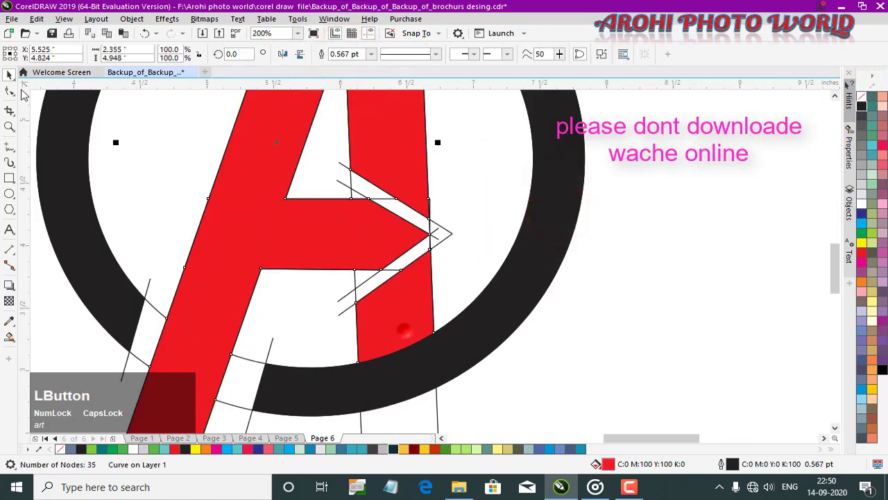
Move the two bottom nodes of the right leg's lower section up to leave a gap above the ring
left_click(9, 91)
key("Up")
key("Up")
left_click(9, 74)
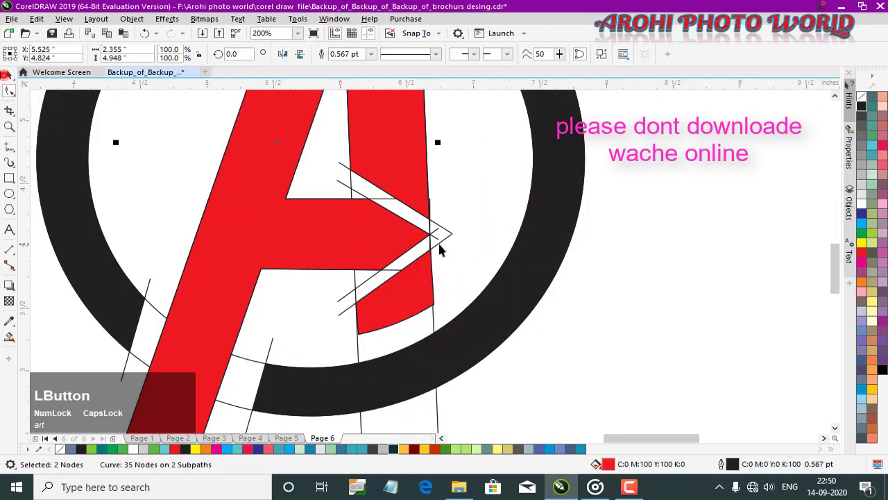
Move the red A and black ring clear of the construction outlines and delete the outlines
left_click(486, 252)
scroll(484, 261, "down", 2)
left_click_drag(448, 188, 218, 182)
left_click_drag(423, 178, 192, 171)
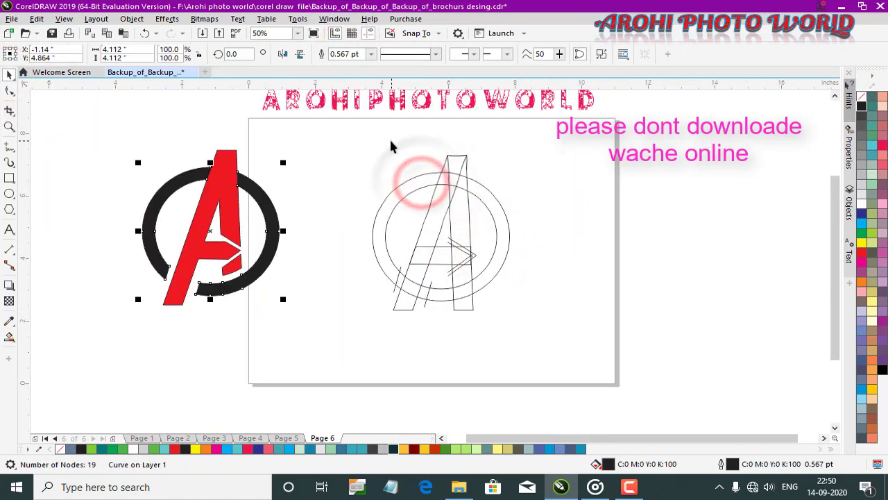
left_click_drag(383, 134, 552, 366)
Move the complete A and ring logo back onto the middle of the page
left_click_drag(113, 118, 295, 326)
left_click_drag(210, 226, 427, 252)
left_click(519, 272)
Place a horizontal guideline level with the lower inner corner of the right leg's separate bottom section
scroll(452, 290, "up", 2)
scroll(423, 333, "up", 1)
left_click(421, 328)
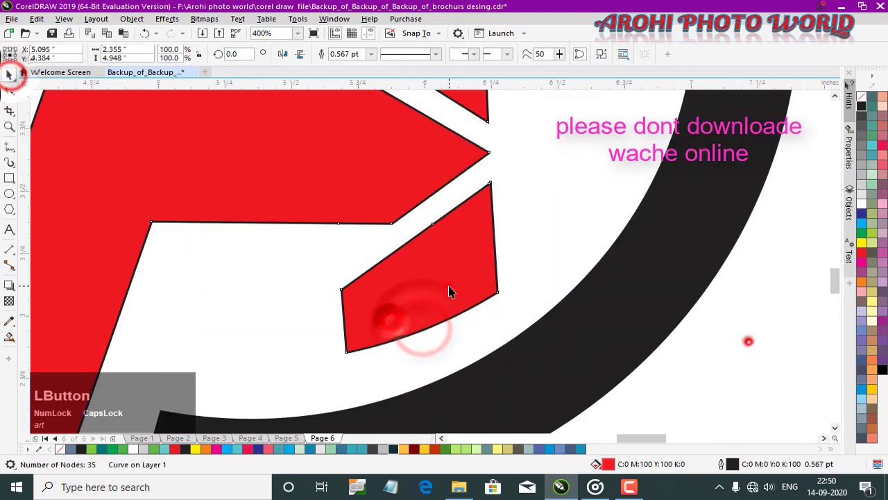
scroll(371, 317, "down", 1)
left_click_drag(438, 85, 359, 335)
scroll(386, 342, "up", 1)
Straighten the curved bottom edge of the right leg's lower section and pull its outer corner down to the guideline
left_click(407, 290)
left_click(9, 91)
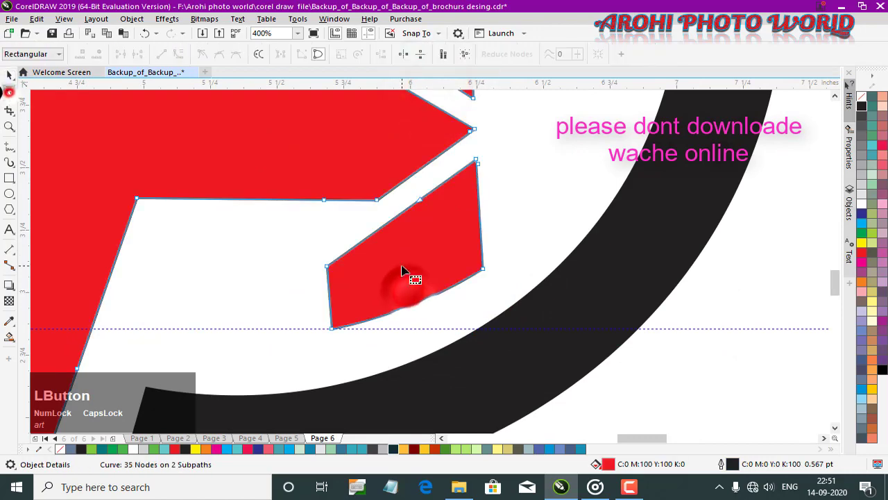
left_click_drag(485, 268, 481, 330)
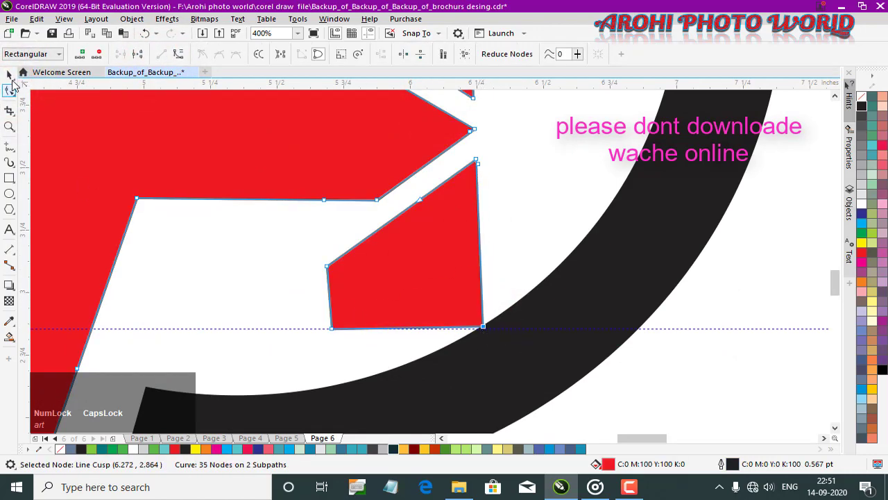
left_click(9, 75)
left_click(454, 302)
left_click(756, 388)
Raise the straight bottom edge of the right leg's lower section slightly above the guideline
left_click(413, 302)
left_click(10, 91)
left_click_drag(294, 310, 502, 355)
left_click_drag(483, 326, 482, 311)
scroll(385, 291, "down", 1)
left_click(9, 75)
left_click(628, 269)
scroll(558, 269, "down", 1)
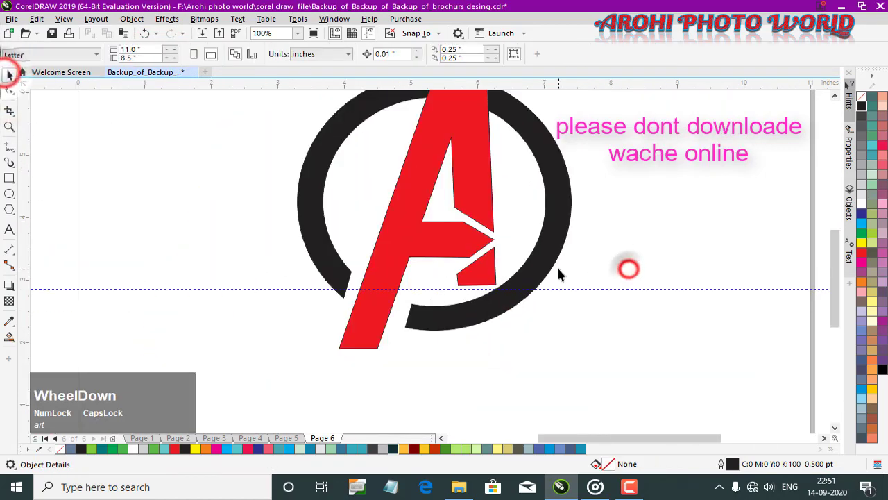
Delete the horizontal guideline
right_click(623, 289)
left_click(685, 225)
left_click(641, 371)
scroll(614, 259, "down", 1)
scroll(641, 212, "up", 1)
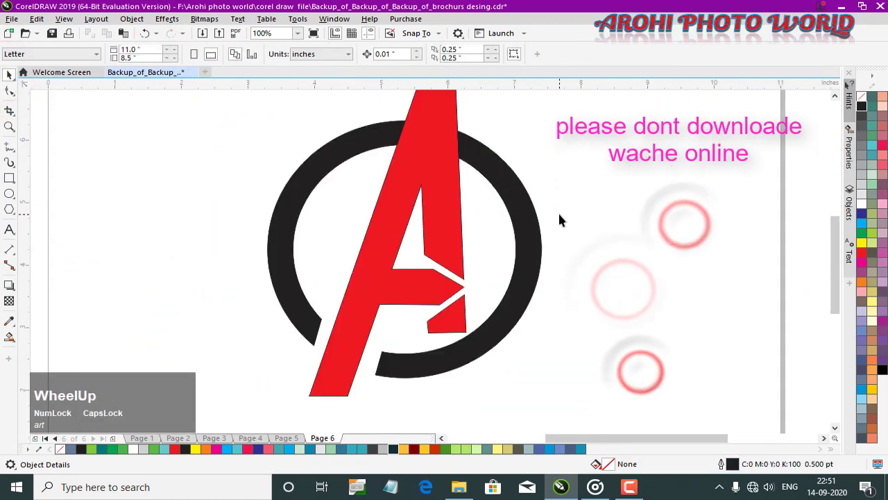
Draw a dark grey (K:90) background rectangle about 10.99 × 6.2 inches across the page, behind the logo
scroll(560, 220, "down", 1)
left_click(9, 177)
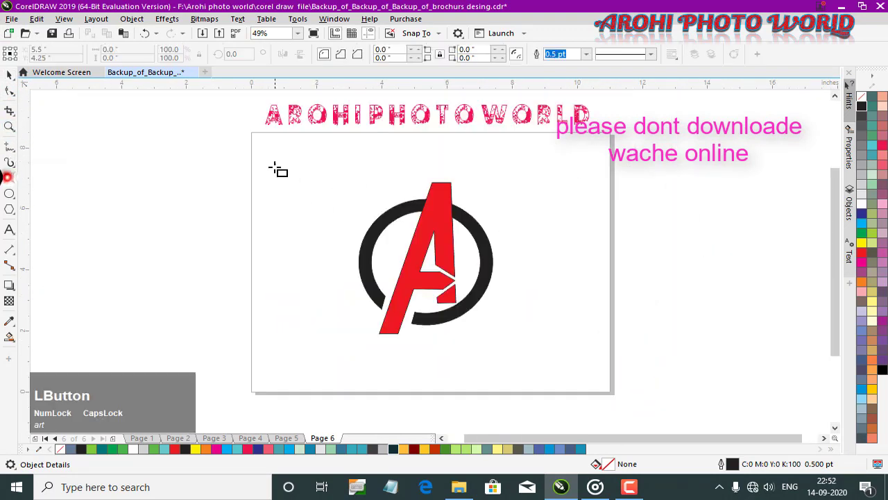
left_click_drag(603, 355, 613, 359)
left_click(861, 114)
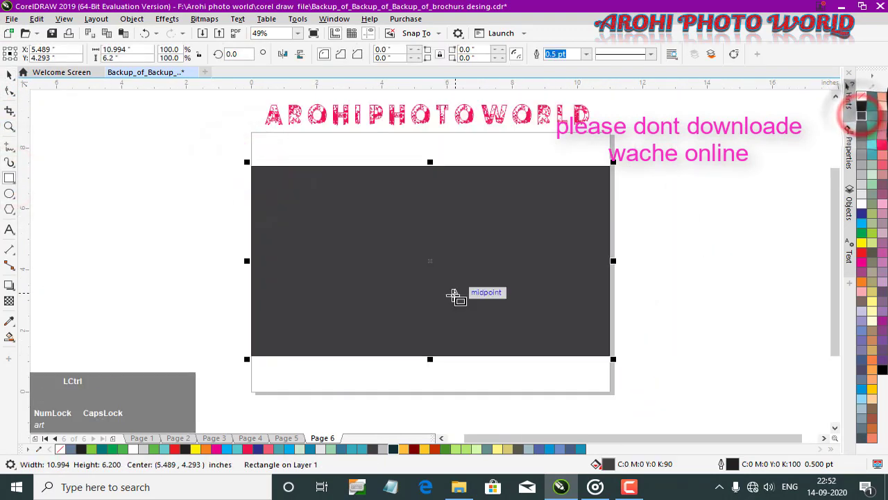
key("ctrl+Page_Down")
Fill the ring and the A with white
left_click(9, 74)
left_click(471, 226)
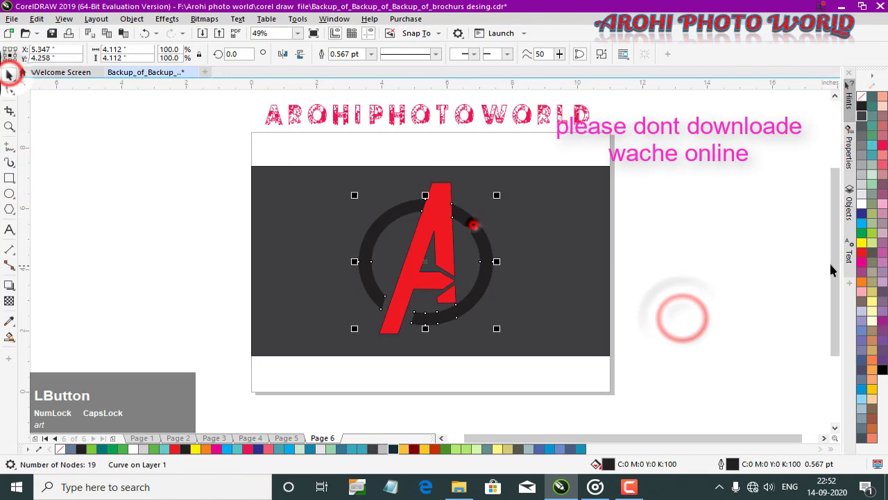
left_click(862, 204)
left_click(446, 232)
left_click(862, 204)
left_click(752, 282)
scroll(736, 274, "up", 1)
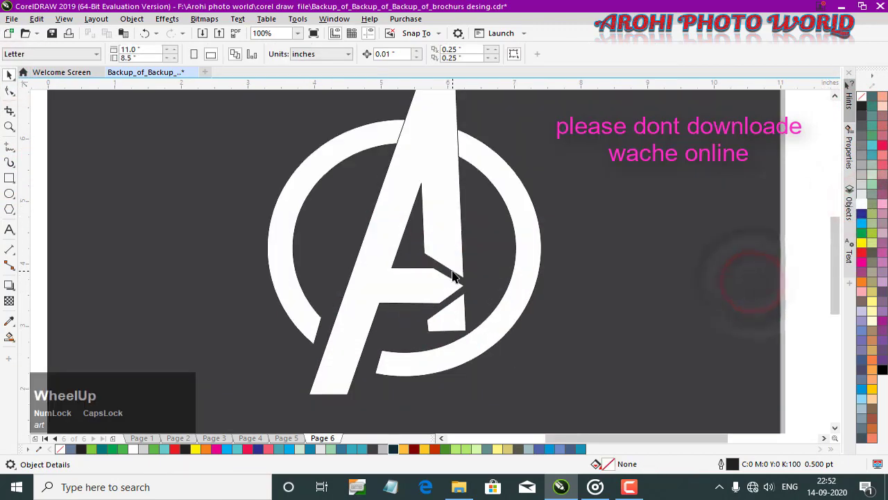
Apply an elliptical fountain fill to the background rectangle, centred behind the logo
scroll(462, 272, "down", 1)
left_click(563, 238)
left_click(9, 337)
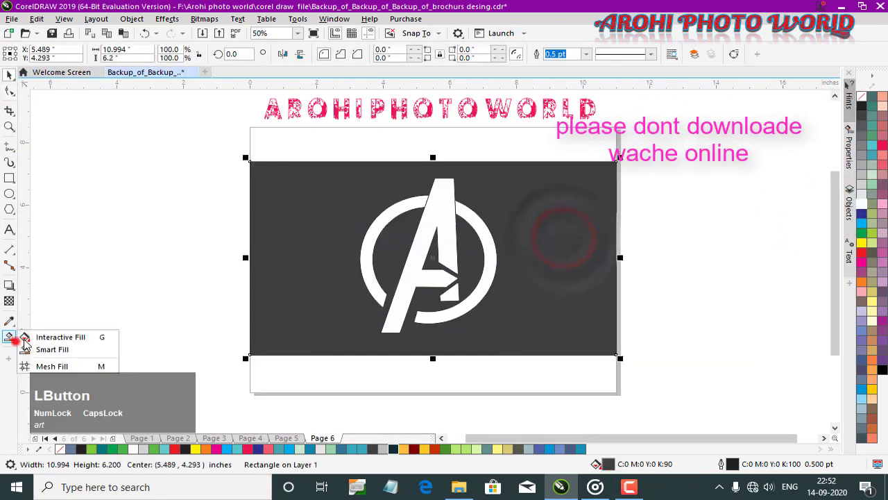
left_click(59, 336)
mouse_move(422, 240)
left_mouse_down()
mouse_move(505, 303)
mouse_move(514, 295)
mouse_move(521, 316)
mouse_move(419, 255)
left_mouse_up()
left_click(206, 54)
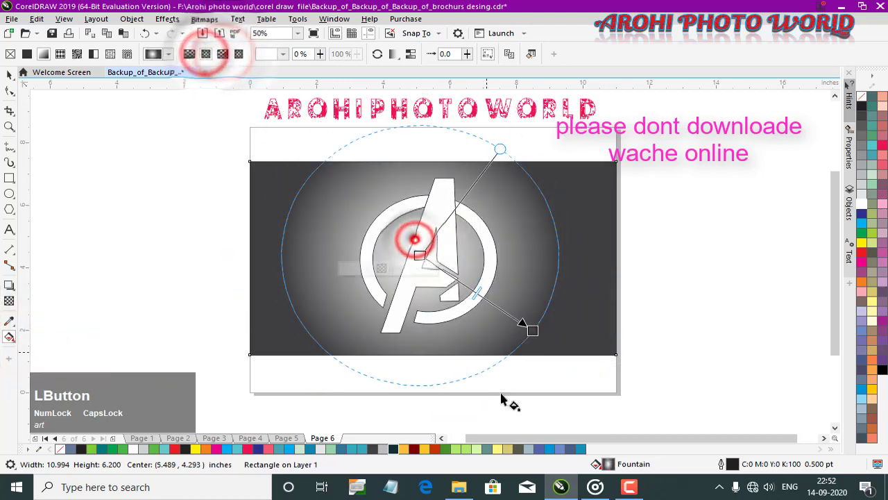
Colour the centre of the background's fountain fill dark blue, keeping dark grey at the edge
left_click(393, 448)
left_click(530, 328)
left_click(420, 255)
left_click(580, 254)
left_click(9, 74)
left_click(684, 190)
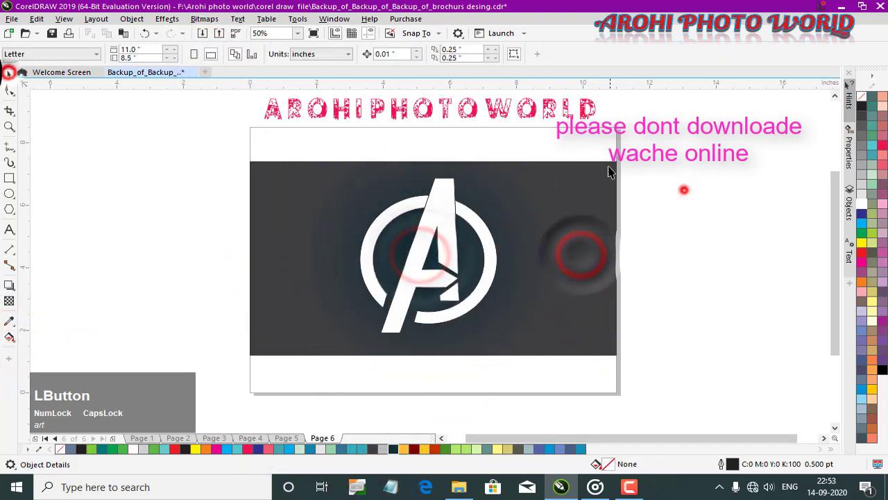
left_click(607, 164)
left_click(668, 256)
left_click(700, 229)
Draw a circle about 3.43 inches in diameter over the logo's ring
left_click(475, 224)
left_click(10, 194)
scroll(416, 225, "up", 1)
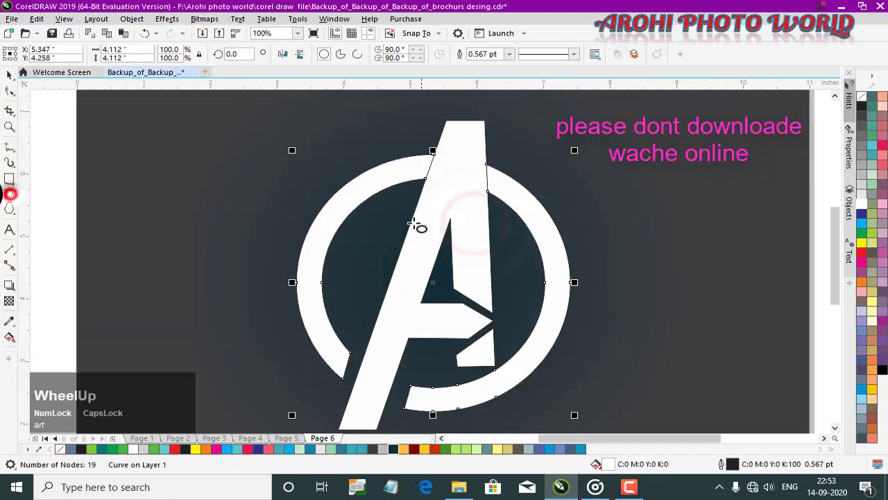
left_click_drag(521, 383, 541, 409)
left_click_drag(473, 291, 429, 279)
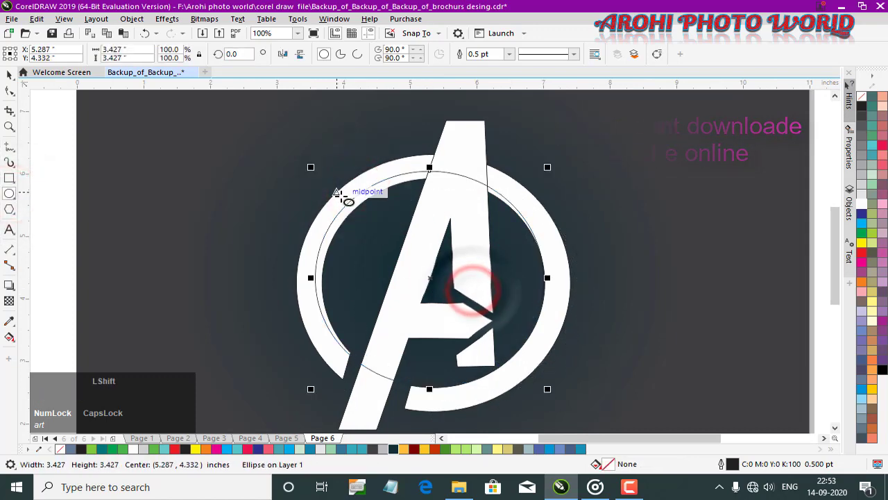
Centre the circle on the ring at 3.757 inches across and add a concentric copy enlarged to 5.695 inches
left_click(10, 74)
left_click_drag(558, 171, 569, 159)
scroll(545, 203, "down", 1)
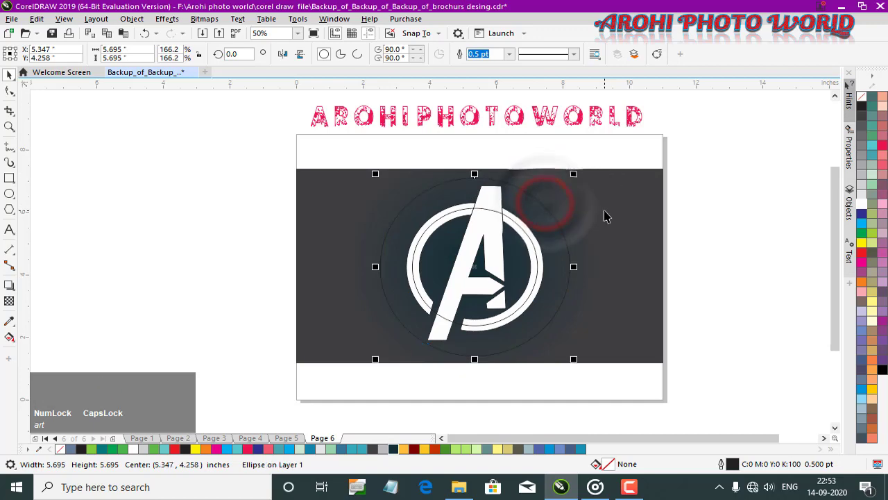
key("Page_Up")
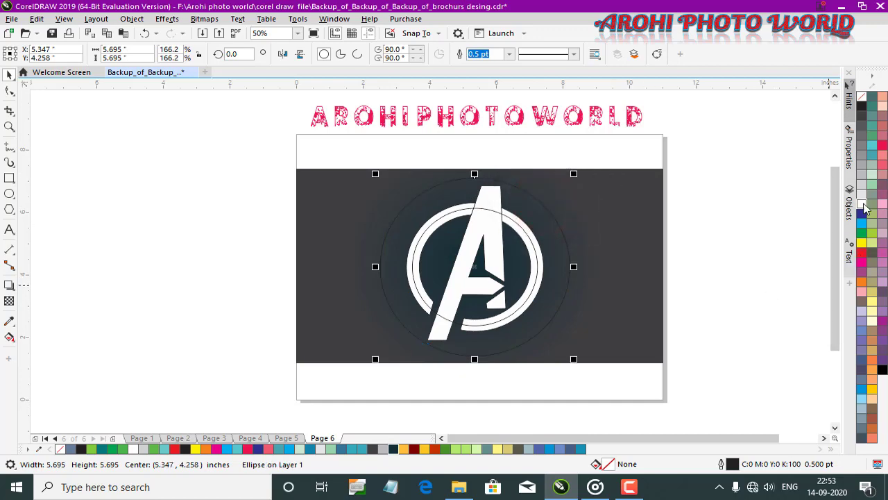
Colour the large circle's outline white and the small circle's outline cyan (C:100 M:0 Y:0 K:0)
left_click(717, 245)
left_click(523, 230)
right_click(864, 229)
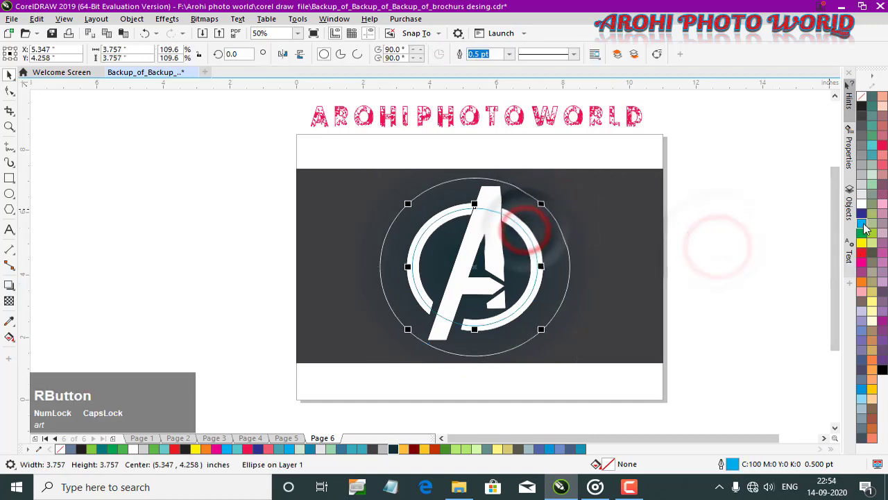
left_click(782, 261)
Convert the small circle's outline to an object and give it a 2 pt cyan outline
left_click(533, 252)
left_click(167, 19)
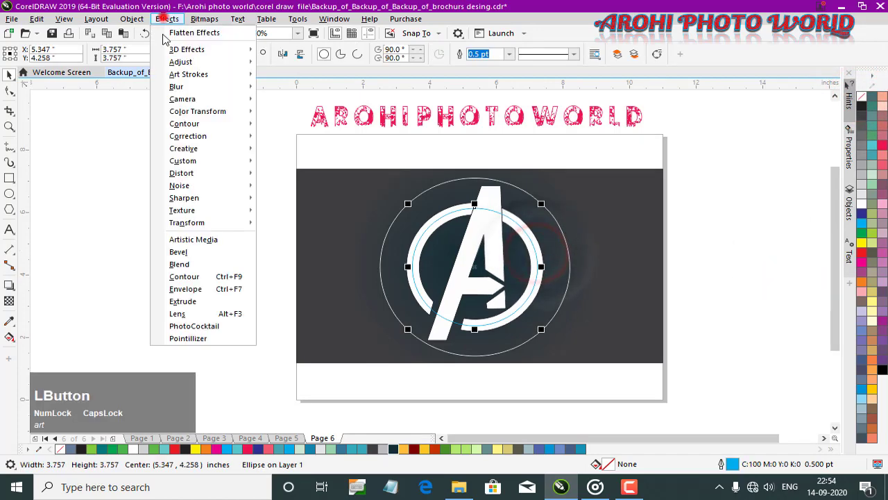
mouse_move(132, 19)
left_click(262, 337)
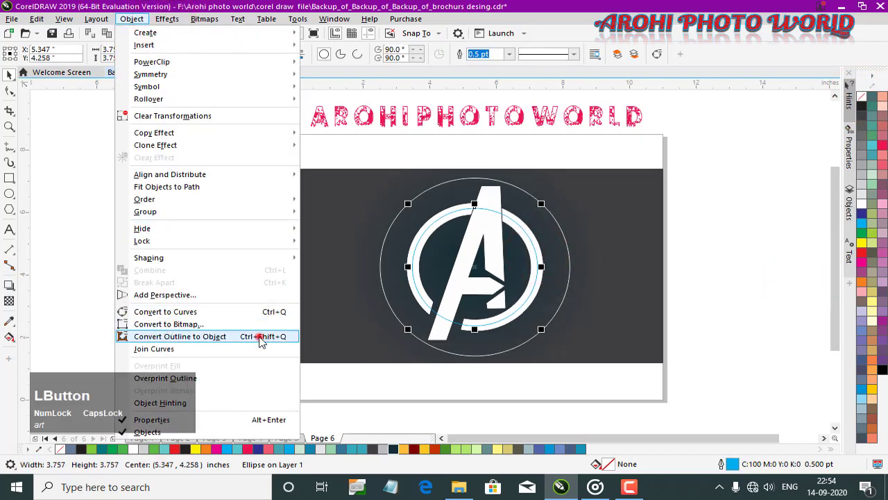
left_click(372, 54)
left_click(350, 123)
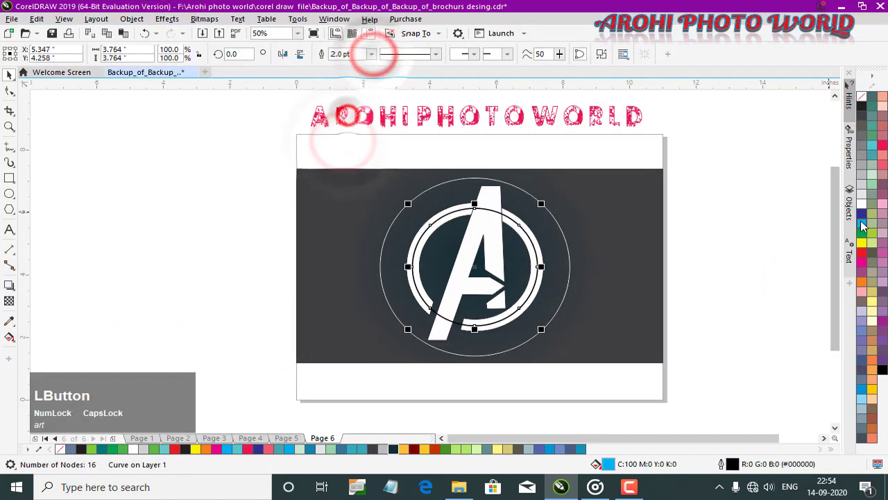
right_click(861, 223)
Apply a Gaussian Blur to the small cyan circle
left_click(166, 19)
mouse_move(179, 86)
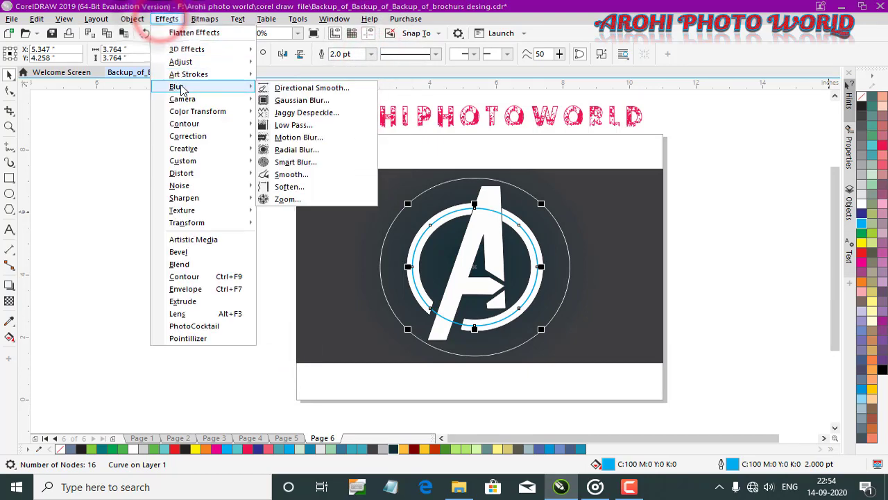
left_click(305, 102)
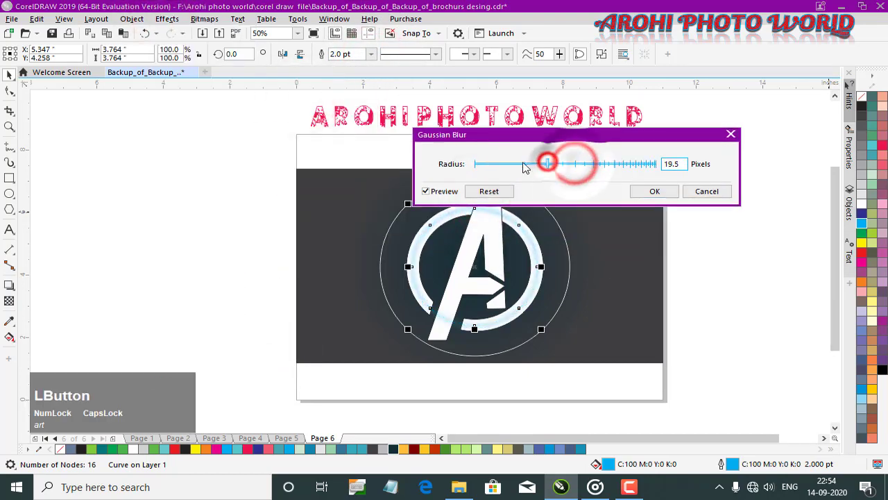
left_click(655, 192)
Enlarge the blurred cyan circle to 4.195 inches and place it behind the white A and ring
scroll(559, 242, "up", 1)
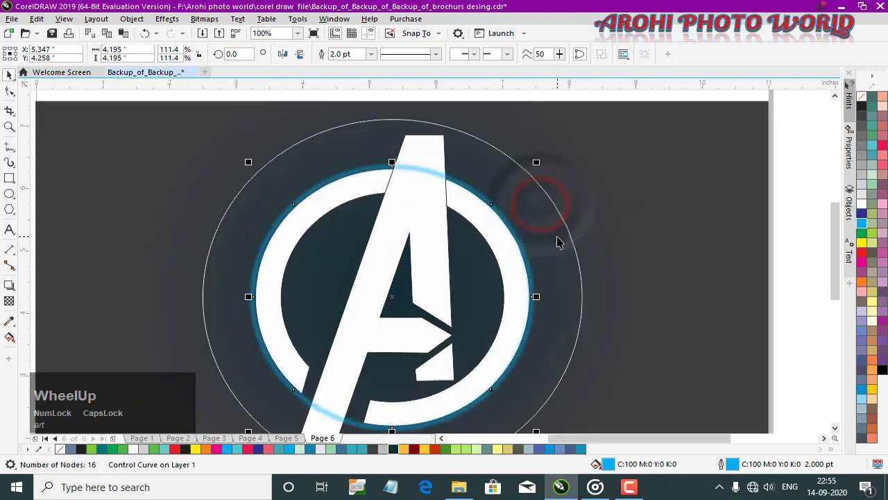
left_click(493, 226, "ctrl")
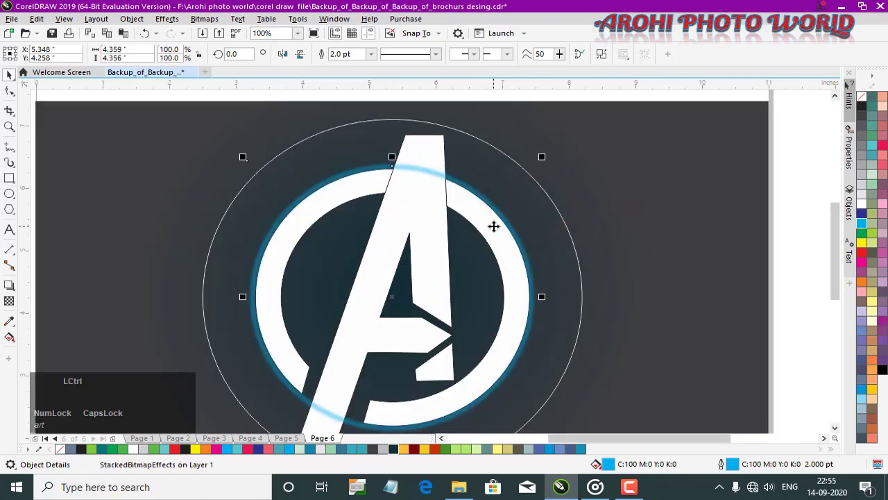
Convert the large circle's outline to an object and give it a 3 pt white outline
left_click(538, 182)
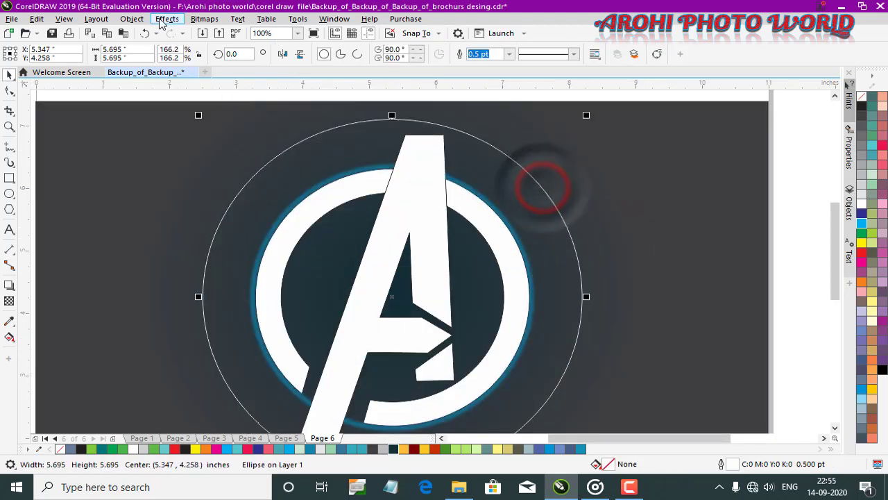
left_click(165, 19)
mouse_move(133, 19)
left_click(167, 314)
left_click(371, 54)
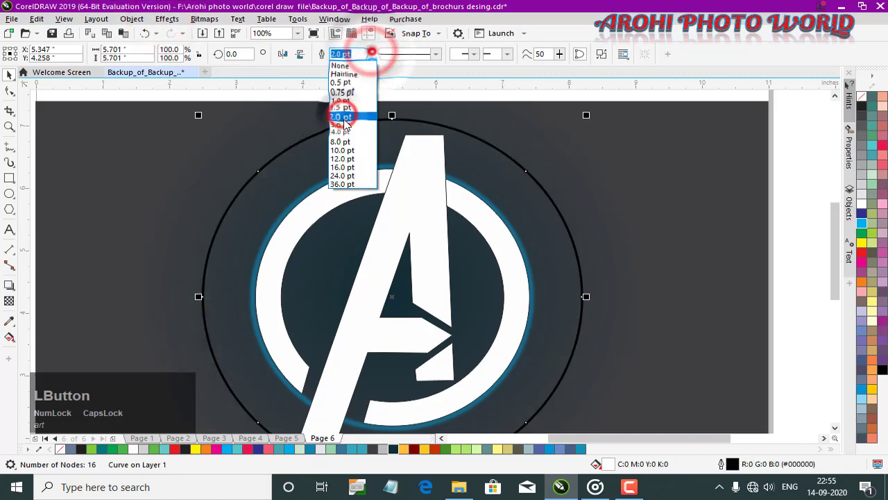
left_click(342, 121)
right_click(860, 208)
Duplicate the large white circle in place
left_click(684, 164)
left_click(546, 185)
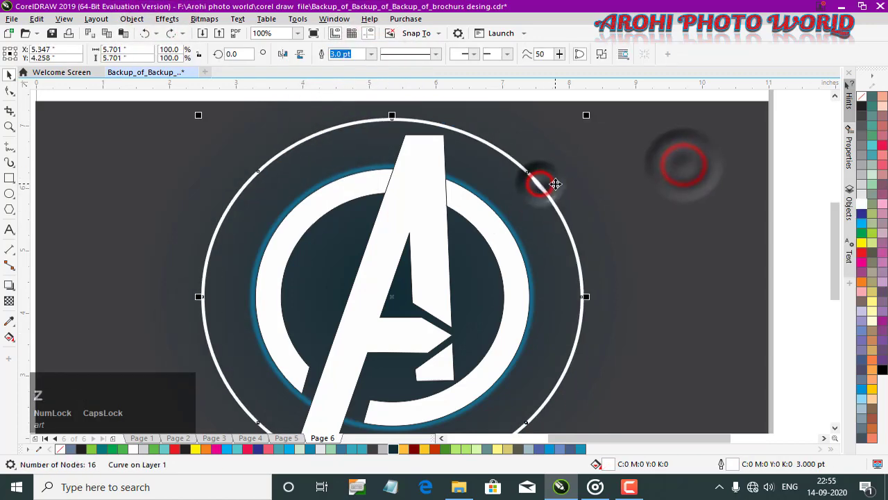
right_click(543, 193)
left_click(615, 200)
left_click(781, 259)
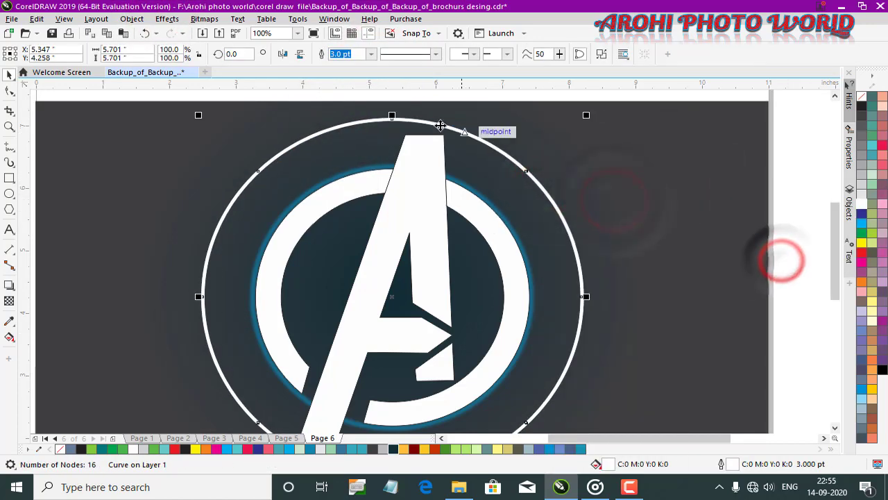
Apply a Gaussian Blur with a 36.2 pixel radius to the large white circle's top copy
left_click(166, 20)
mouse_move(174, 89)
left_click(312, 99)
left_click_drag(459, 202, 634, 172)
left_click(619, 203)
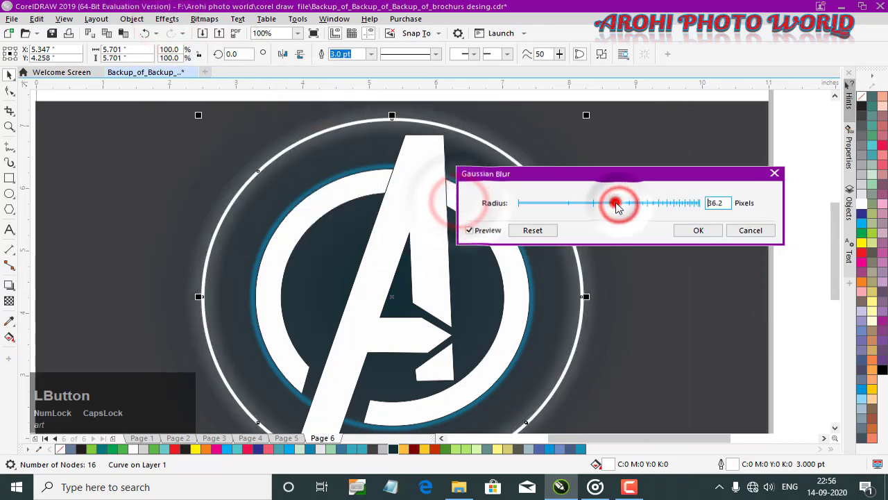
left_click(695, 230)
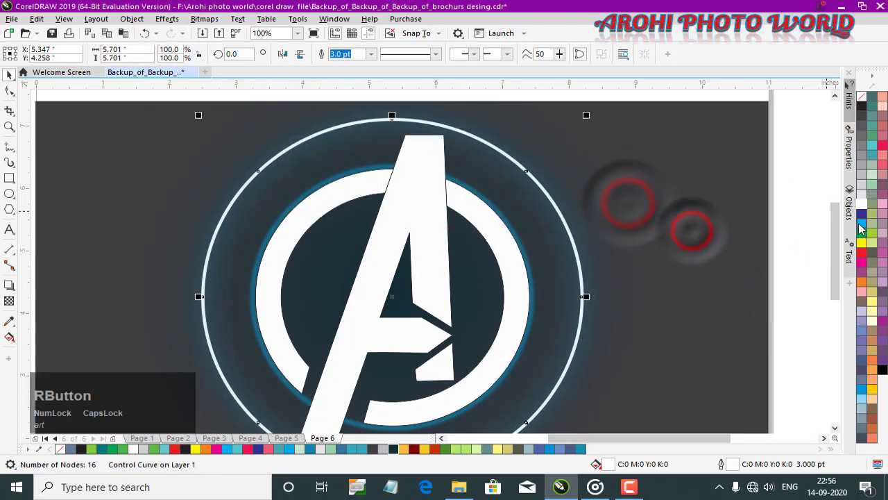
Give the blurred large circle a 16 pt cyan (C:100 M:0 Y:0 K:0) outline
left_click(376, 54)
left_click(344, 157)
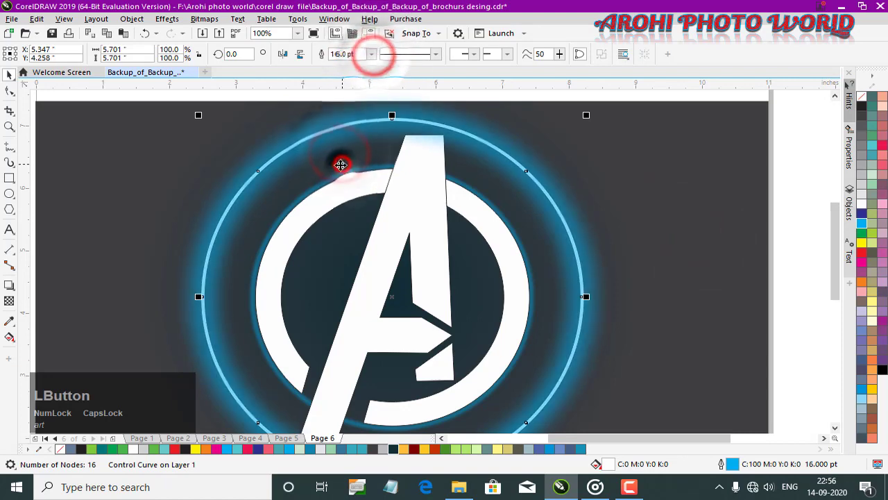
scroll(339, 164, "down", 1)
left_click(597, 211)
scroll(416, 186, "up", 1)
left_click_drag(497, 206, 548, 205)
key("ctrl+z")
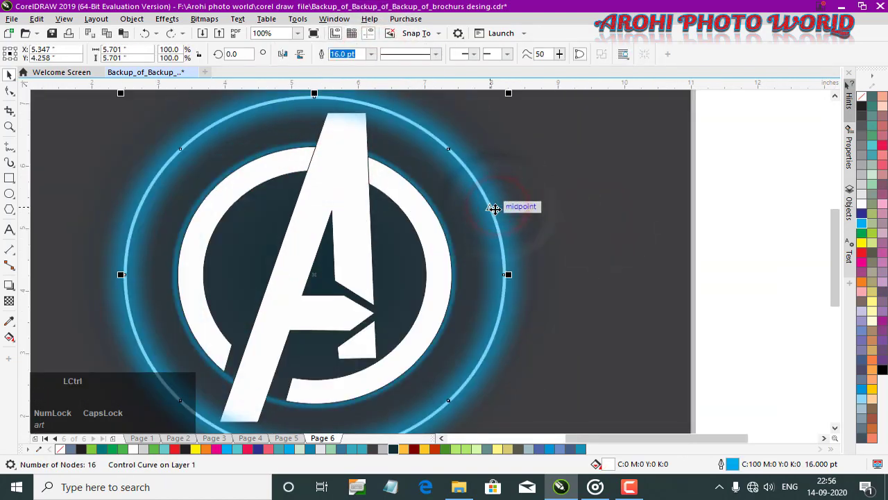
Apply a Gaussian Blur to the large 3 pt white circle
left_click_drag(487, 200, 533, 204)
key("ctrl+z")
left_click(166, 20)
left_click(315, 100)
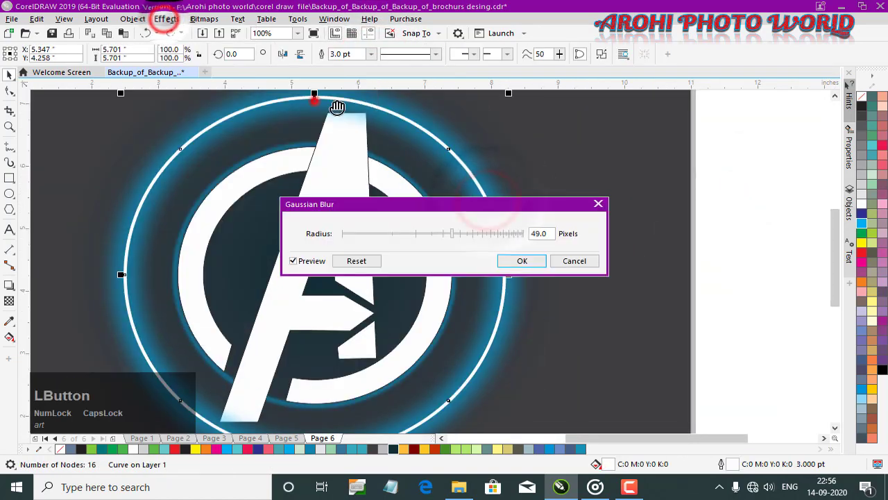
left_click_drag(426, 202, 685, 165)
mouse_move(675, 201)
left_mouse_down()
mouse_move(662, 192)
mouse_move(670, 196)
left_mouse_up()
left_click(782, 222)
Give the blurred white circle an 8 pt cyan (C:100 M:0 Y:0 K:0) outline
left_click(371, 54)
left_click(341, 137)
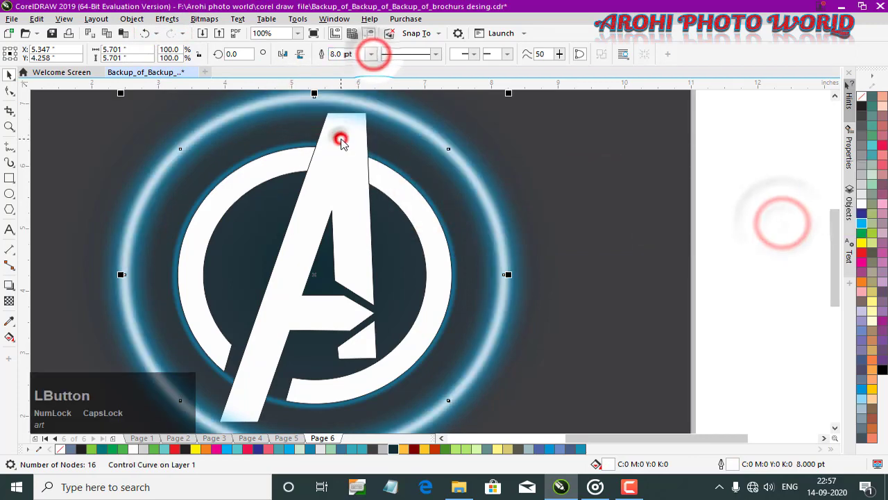
right_click(862, 225)
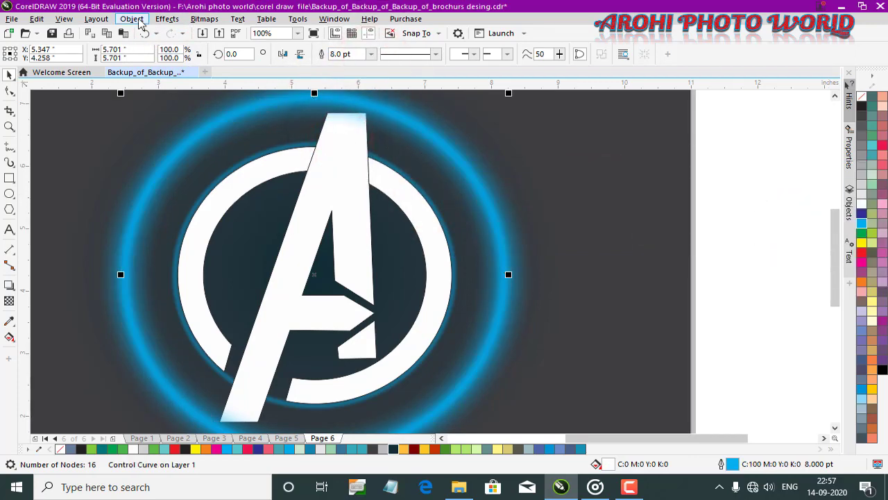
Apply another Gaussian Blur to the 8 pt cyan circle, lowering the radius for a tighter glow
left_click(166, 18)
mouse_move(182, 86)
left_click(295, 101)
left_click(619, 191)
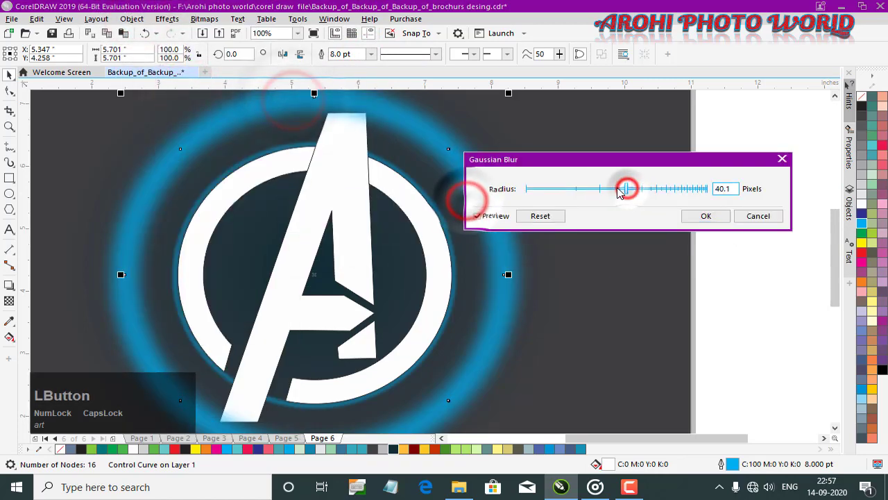
left_click(705, 216)
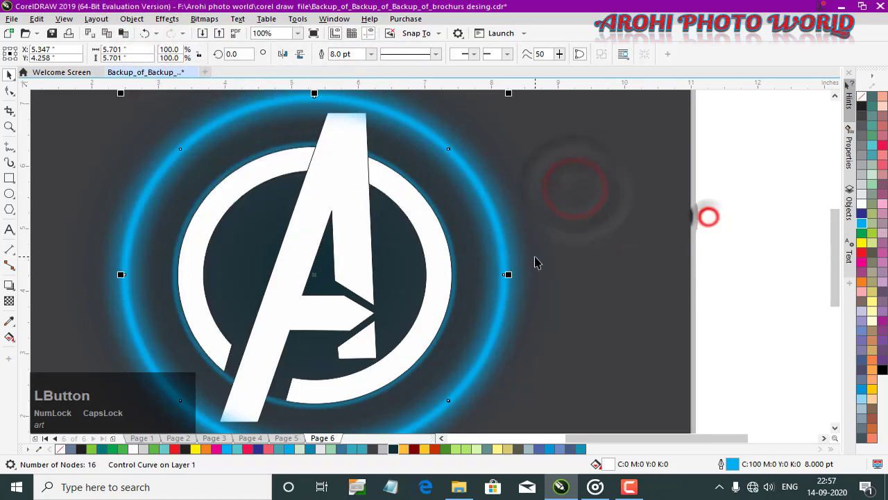
scroll(671, 280, "down", 3)
scroll(444, 245, "up", 4)
left_click_drag(505, 199, 551, 238)
key("ctrl+z")
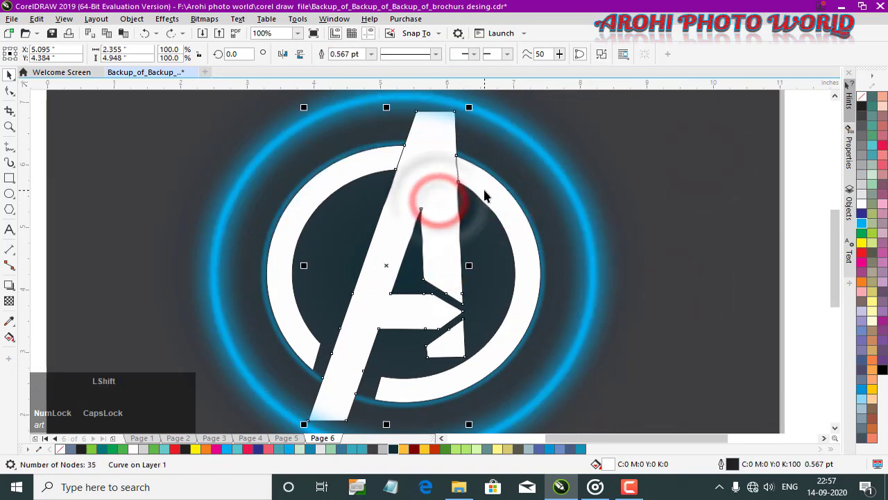
left_click_drag(484, 191, 525, 210)
key("ctrl+z")
left_click(812, 193)
left_click(500, 208)
key("ctrl+z")
scroll(498, 235, "down", 1)
left_click(710, 224)
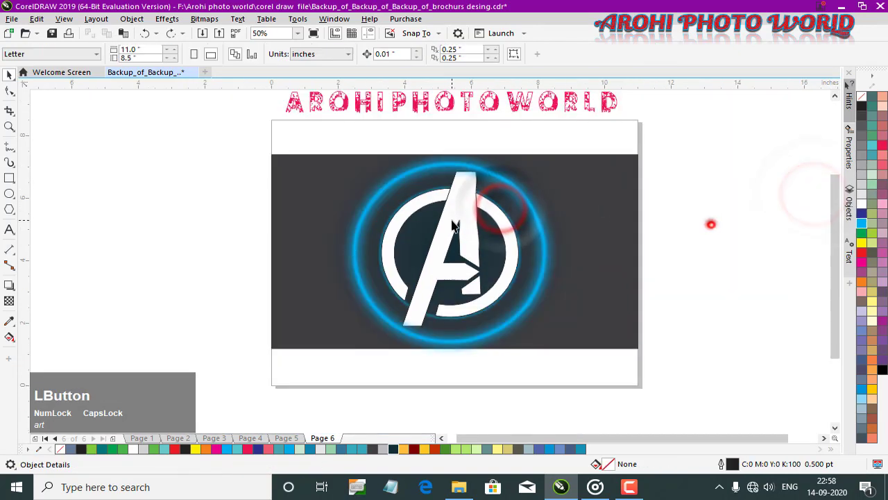
left_click(397, 219)
left_click(745, 221)
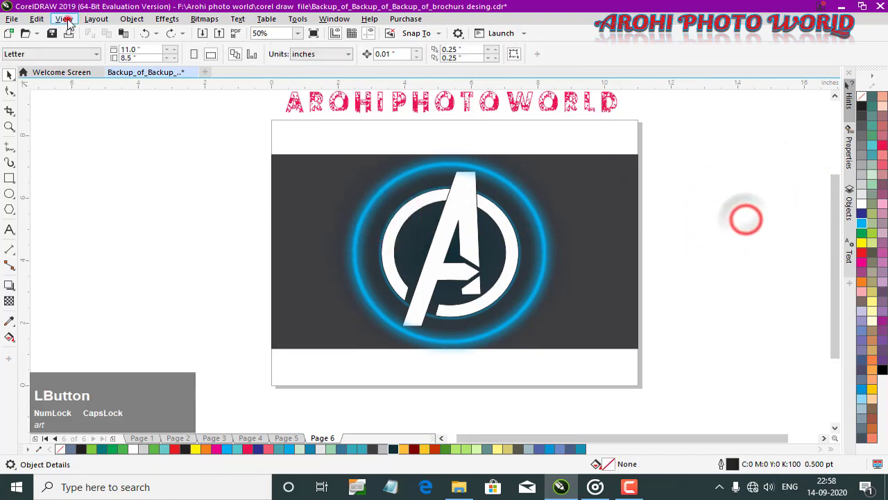
Inspect the logo and the stacked glow circles in Wireframe view, and restore the full-color view
left_click(67, 21)
left_click(119, 36)
left_click(498, 214)
key("z")
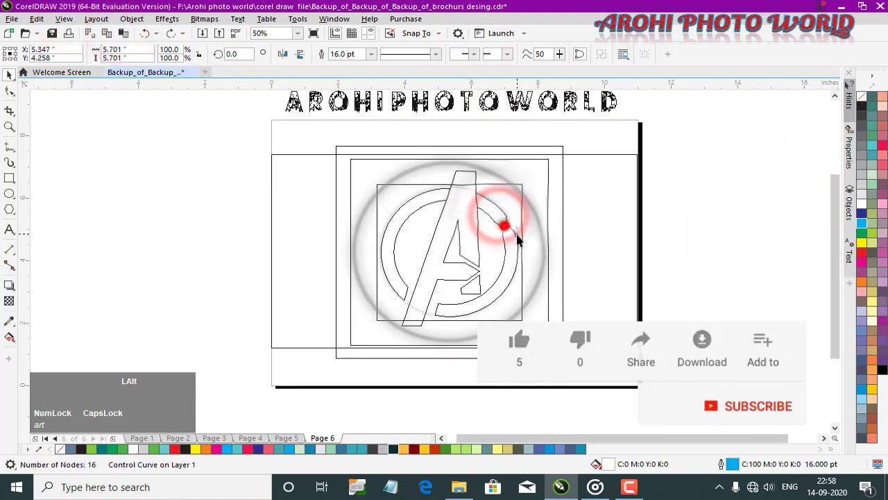
key("ctrl+z")
scroll(484, 217, "up", 2)
left_click(785, 191)
left_click(514, 216)
scroll(485, 234, "down", 2)
left_click(61, 19)
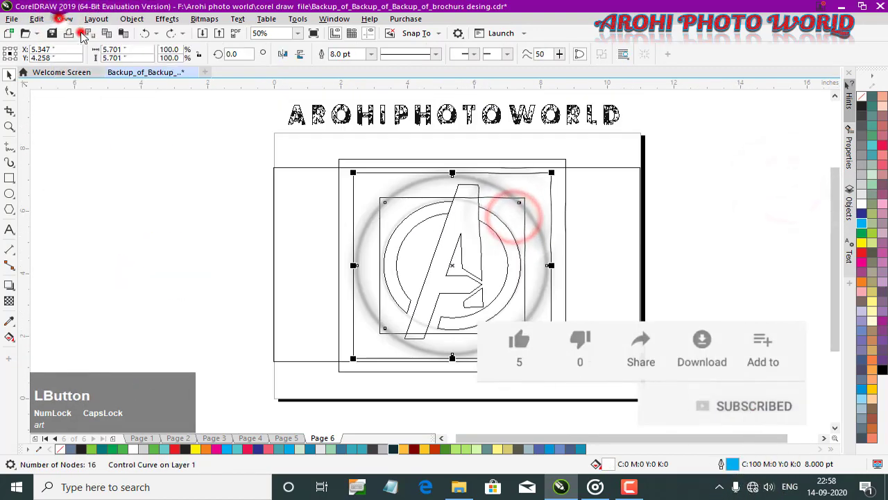
left_click(97, 57)
left_click(748, 269)
scroll(503, 305, "up", 2)
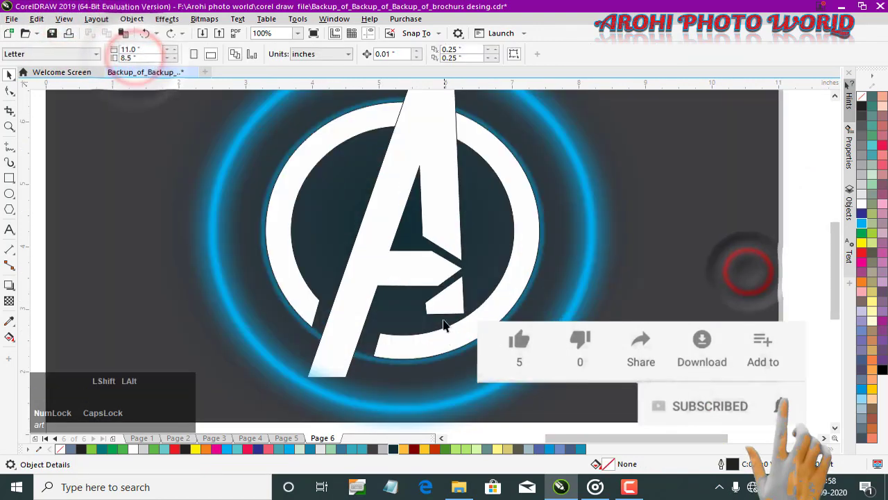
left_click(430, 222)
left_click(435, 222, "ctrl")
left_click(519, 221)
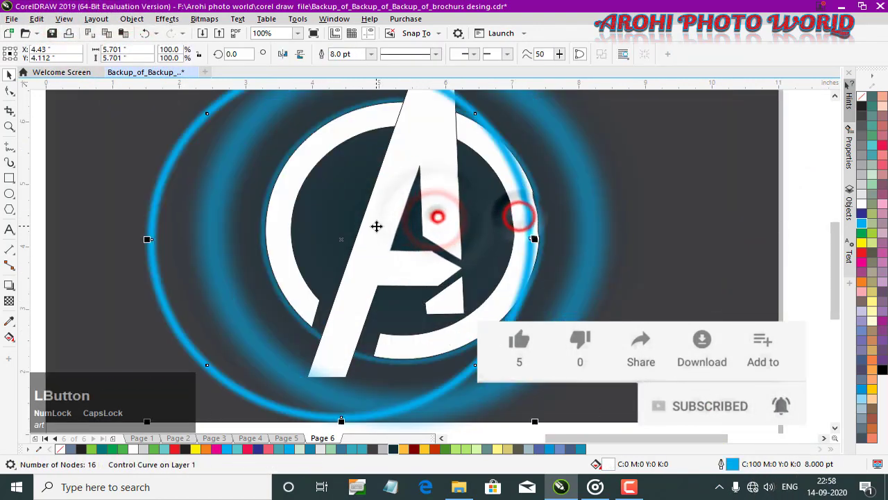
Move the A to the right of the ring and both blurred cyan circles outside the page
scroll(518, 221, "down", 2)
left_click(397, 201)
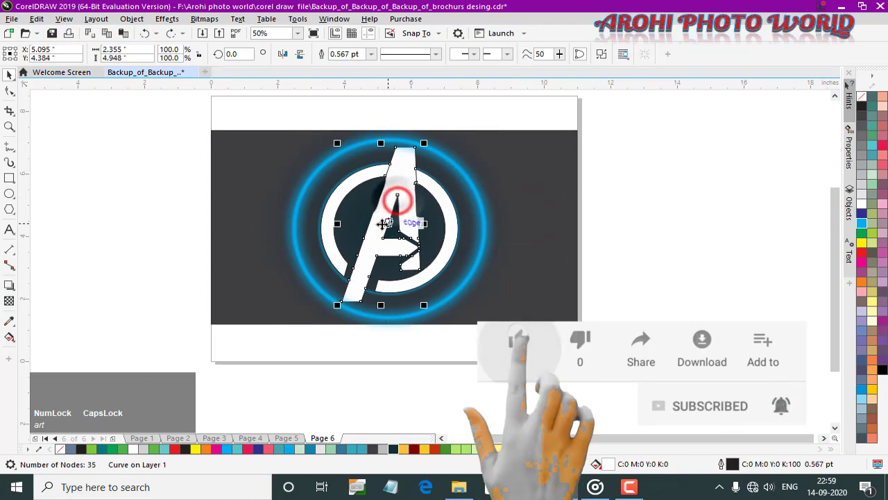
left_click_drag(381, 224, 485, 232)
left_click(335, 202)
key("F9")
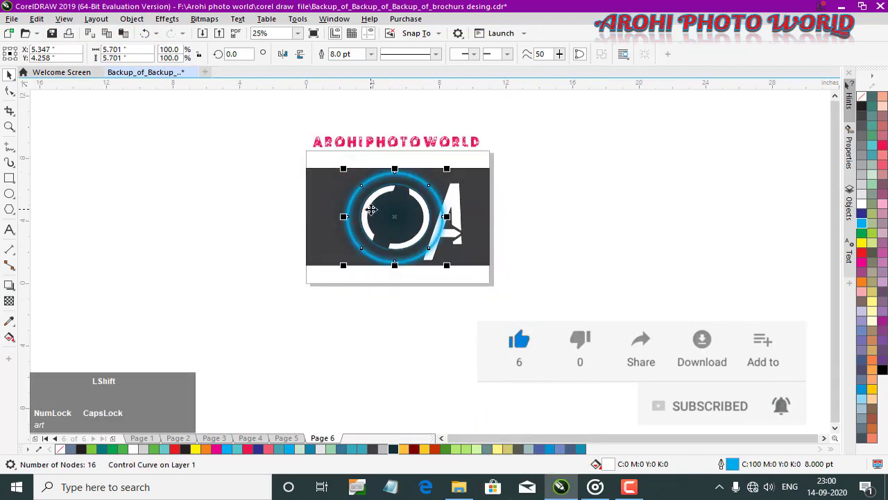
left_click(368, 211)
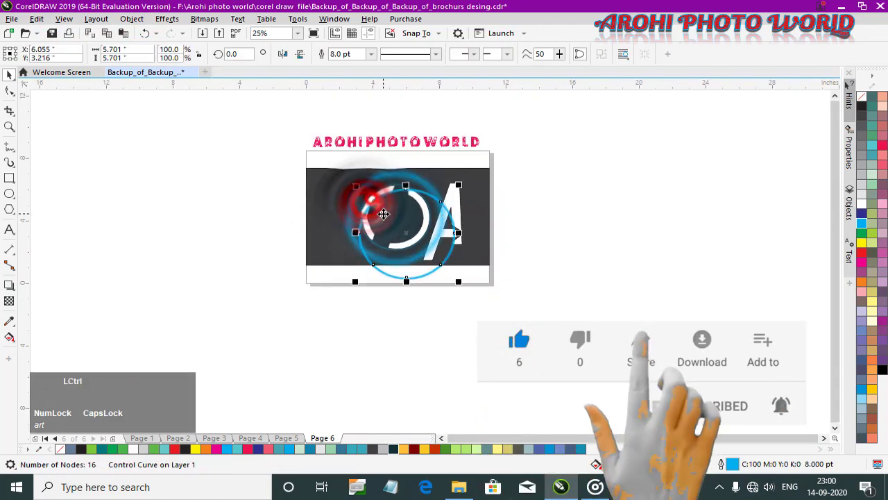
left_click_drag(384, 214, 515, 204)
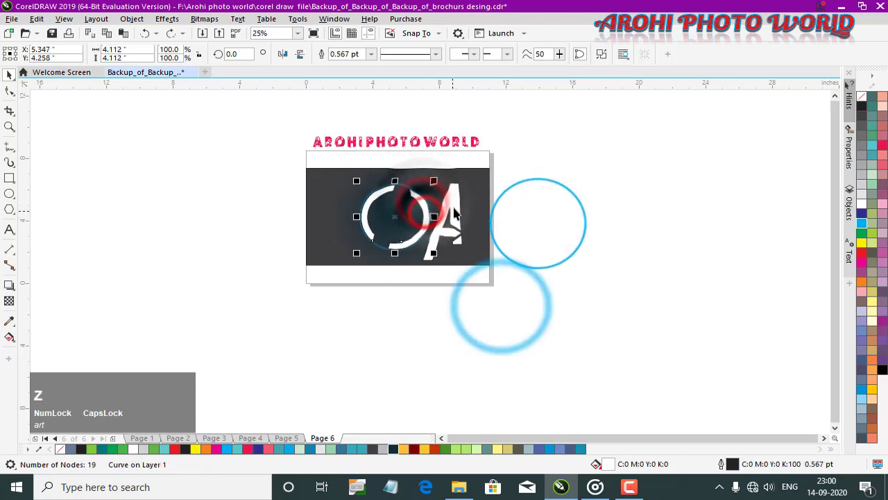
Center the A on the ring horizontally and vertically, and group the two objects
left_click_drag(456, 206, 451, 217)
key("c")
key("e")
left_click(613, 176)
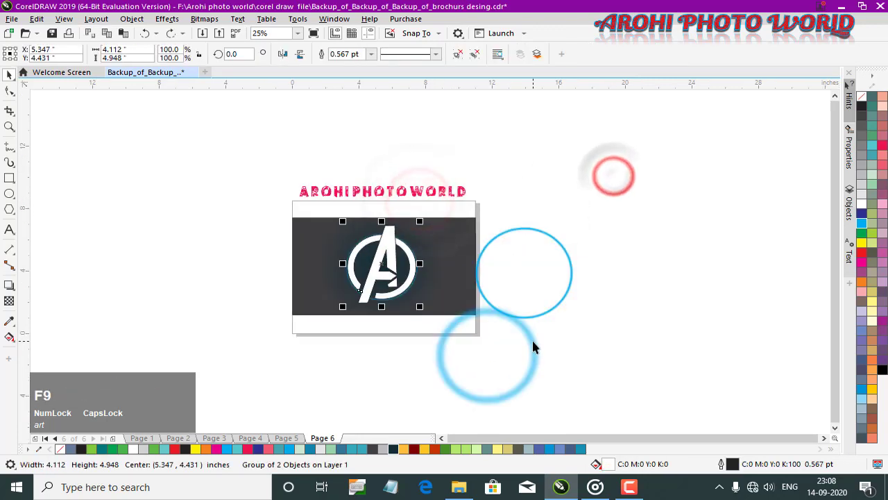
Center both blurred cyan circles on the grouped A and ring, horizontally and vertically
left_click(532, 342)
left_click(410, 254, "shift")
key("c")
key("e")
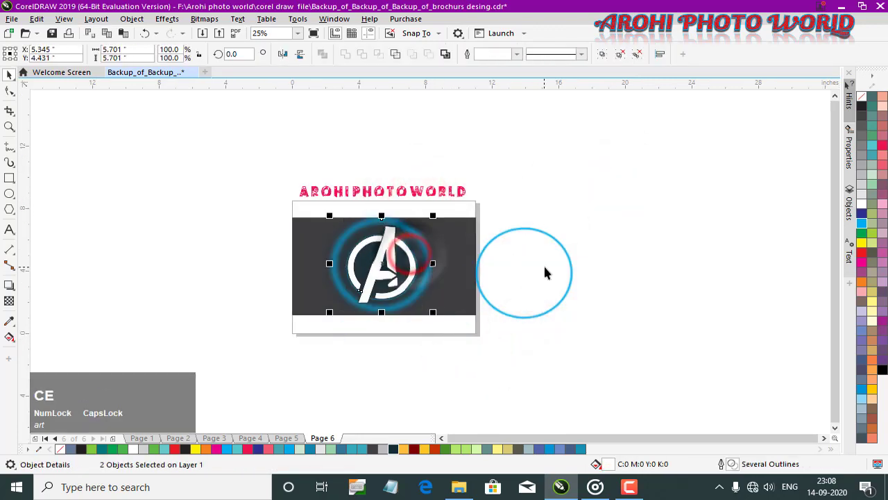
left_click(568, 252)
left_click(426, 242)
key("Delete")
left_click(455, 244)
scroll(414, 254, "up", 2)
scroll(414, 254, "down", 1)
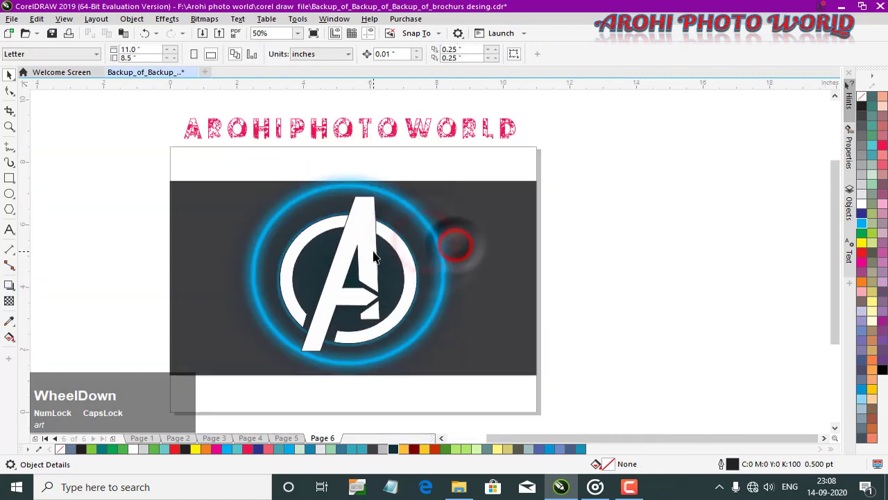
Apply a Cobblestone texture with size 20 and grout width 10 to the grouped A and ring, raising the roughness
left_click(483, 248)
left_click_drag(364, 233, 420, 253)
key("ctrl+z")
left_click(160, 18)
mouse_move(234, 211)
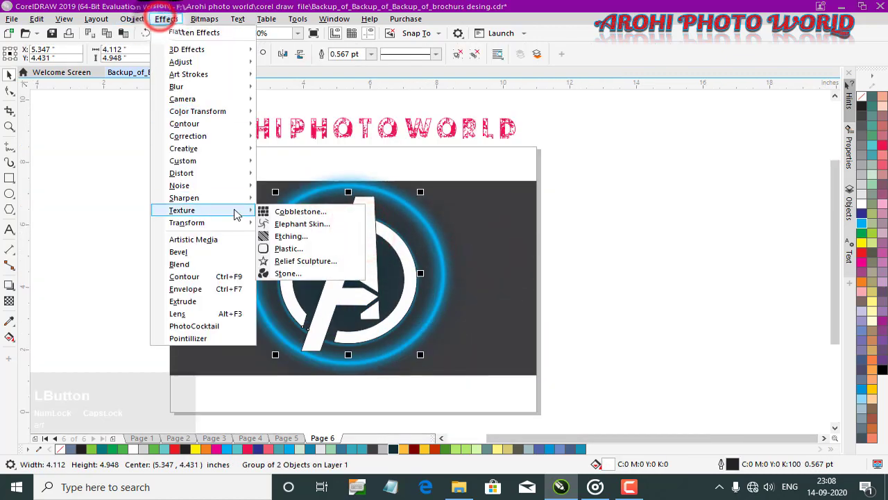
left_click(298, 210)
left_click_drag(432, 171, 590, 200)
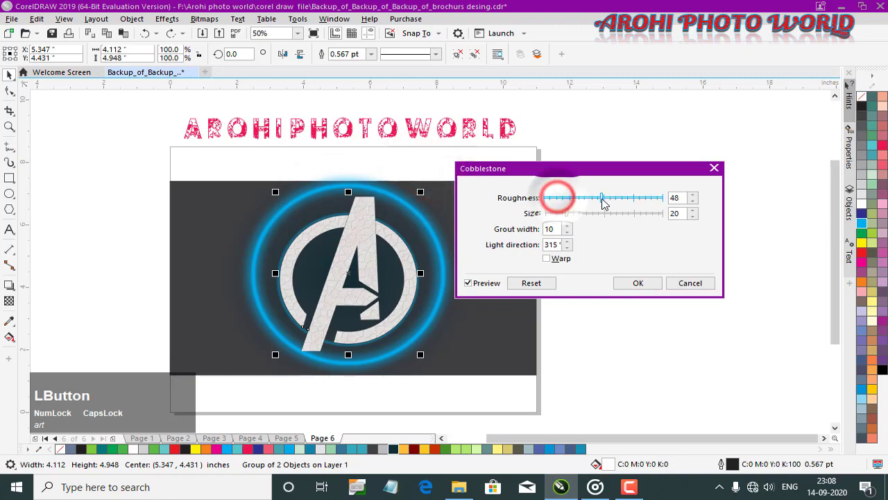
left_click(587, 199)
left_click(640, 283)
scroll(355, 276, "up", 2)
scroll(307, 265, "down", 2)
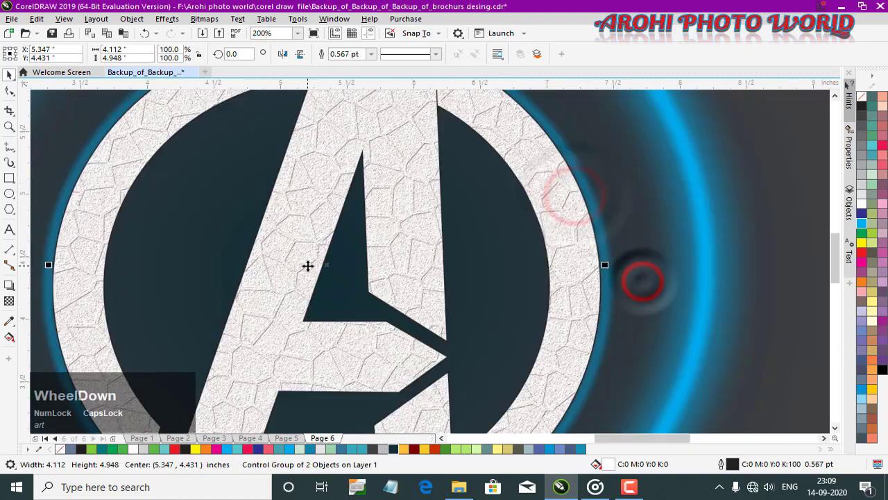
Scale the textured logo and its glow circles down together slightly, keeping them on the dark background
left_click(485, 246)
left_click(384, 204)
key("ctrl+z")
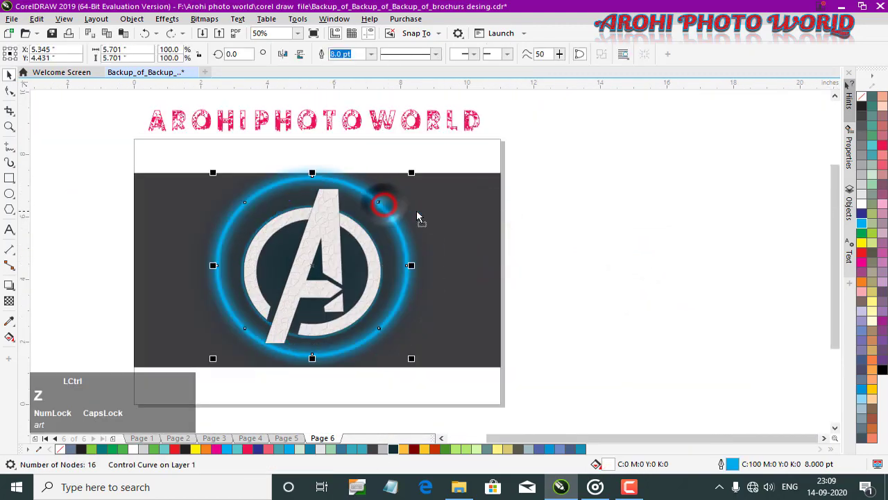
left_click_drag(306, 390, 189, 390)
left_click_drag(429, 175, 419, 164)
left_click(580, 220)
scroll(581, 220, "down", 1)
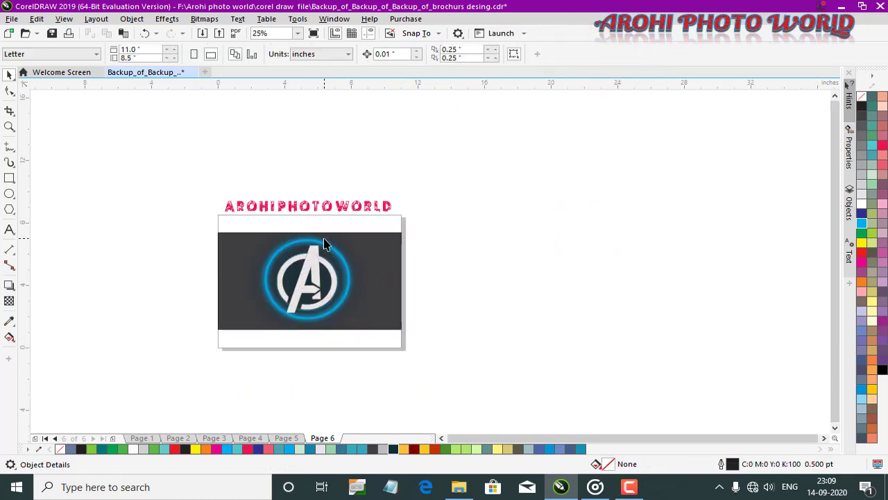